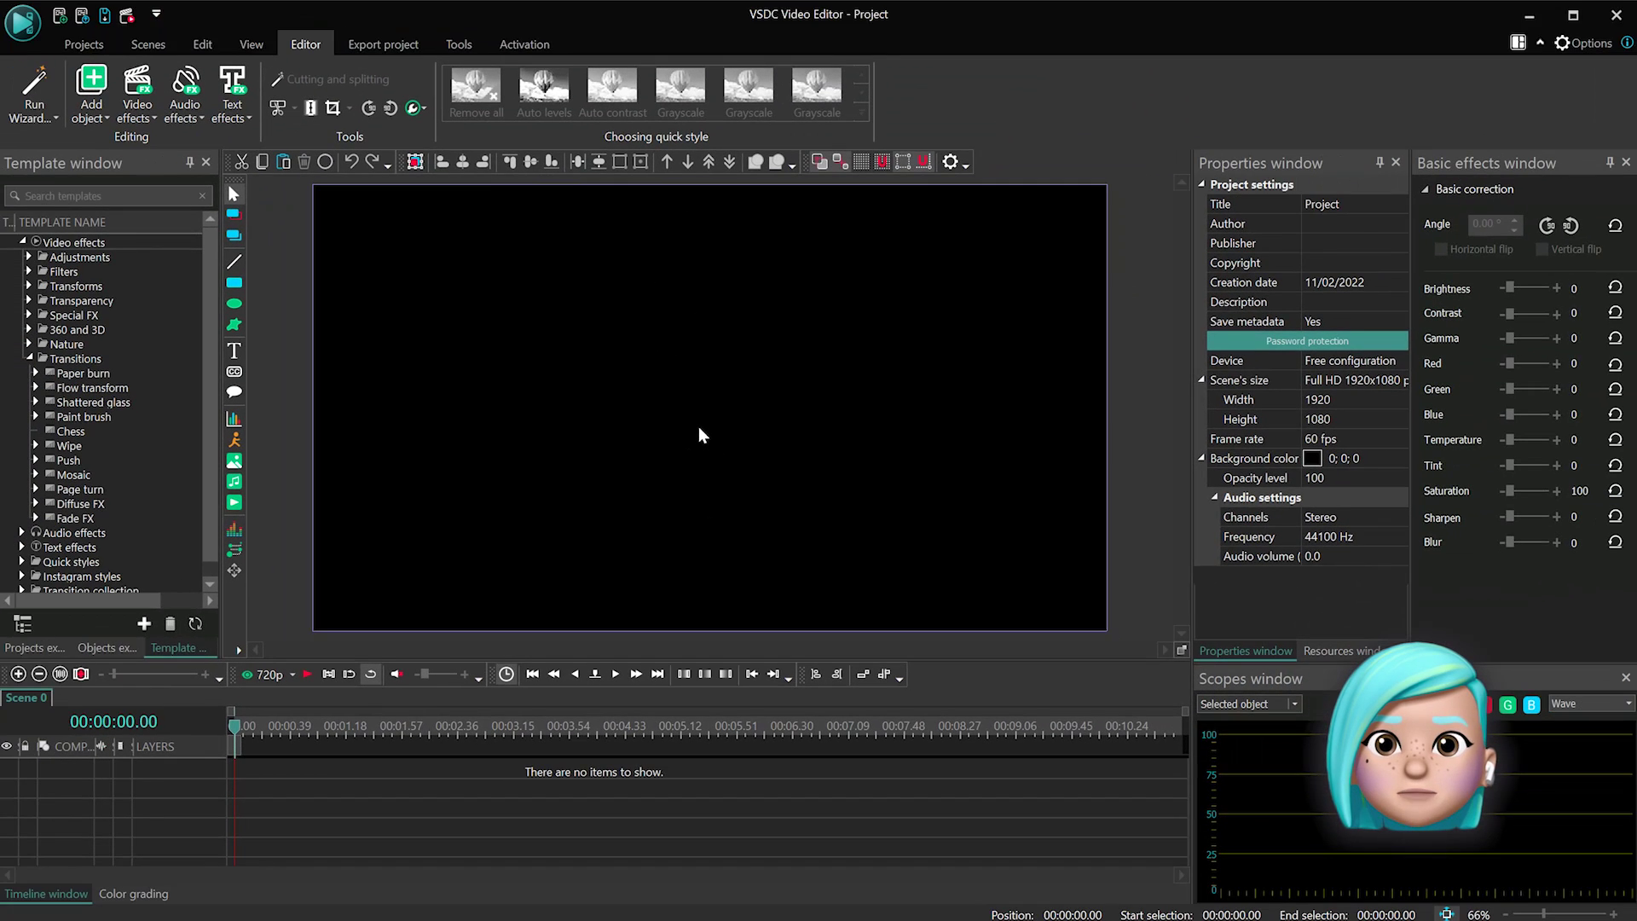
Place the video clip on the scene and drop a Paper burn transition onto it.
{"action": "left_click", "coordinate": [826, 319]}
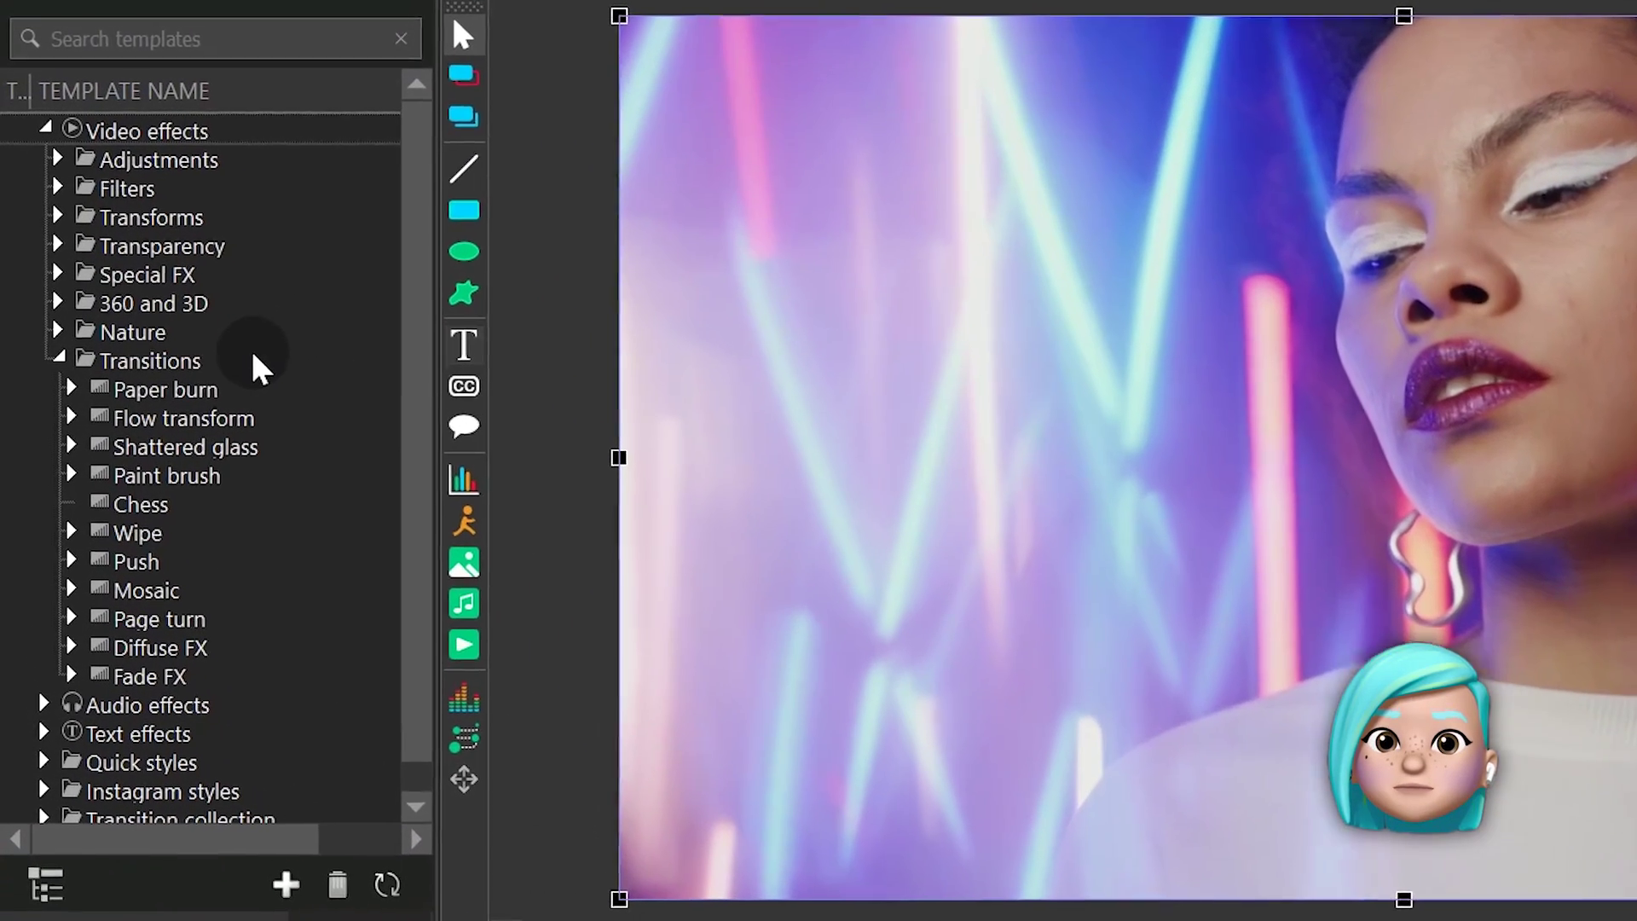
{"action": "left_click", "coordinate": [254, 358]}
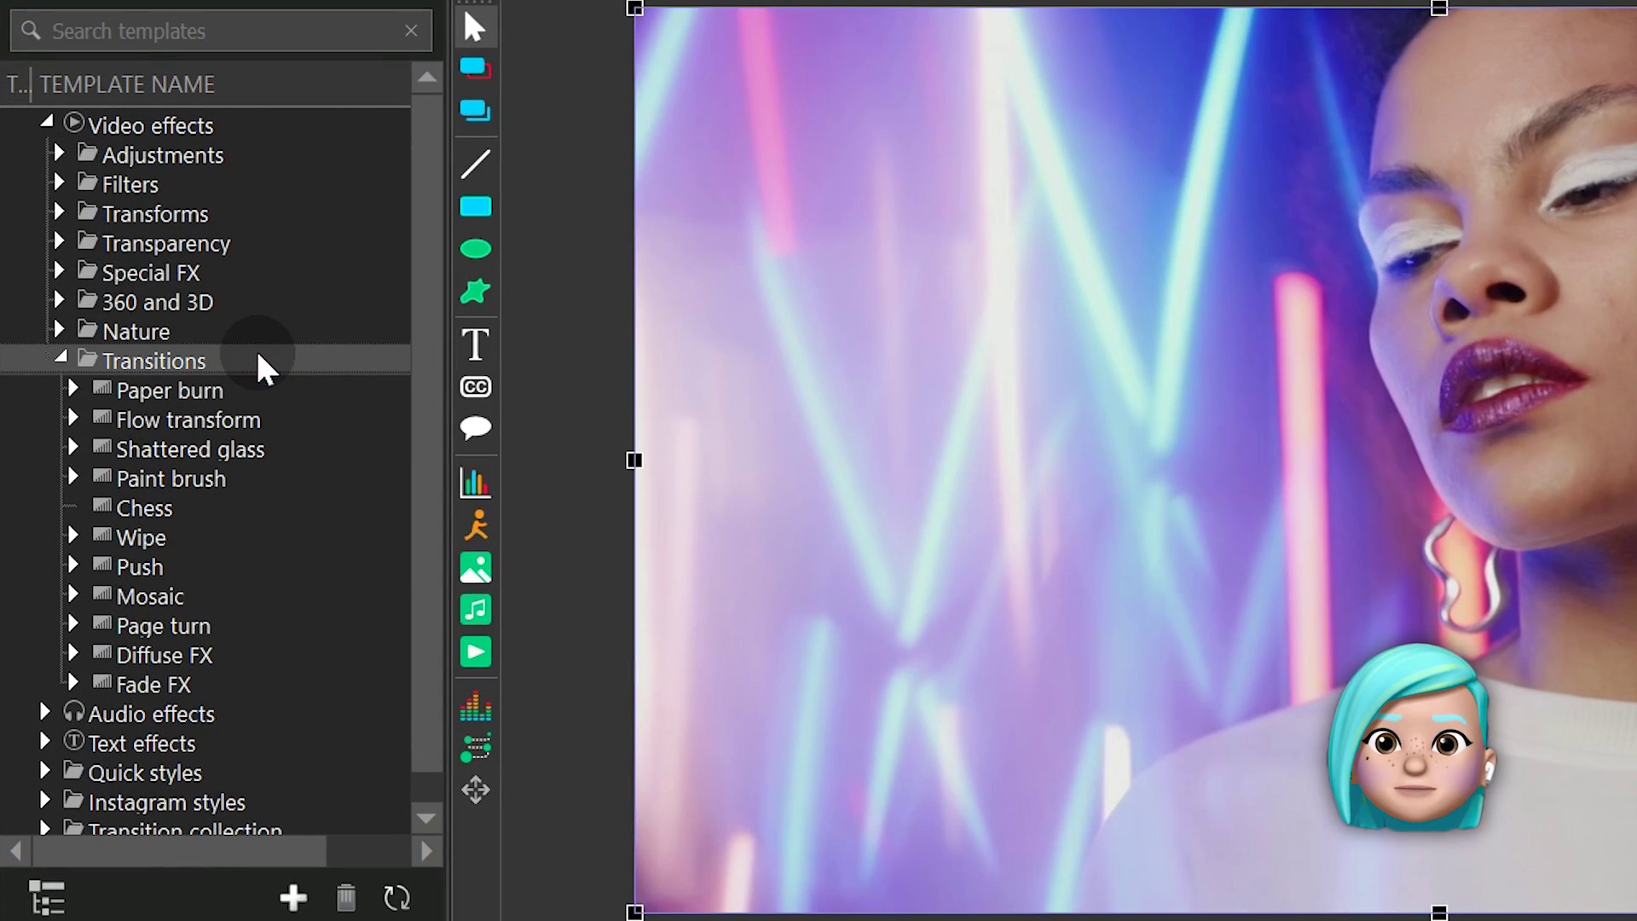
{"action": "mouse_move", "coordinate": [208, 389]}
{"action": "left_mouse_down"}
{"action": "mouse_move", "coordinate": [181, 390]}
{"action": "mouse_move", "coordinate": [673, 371]}
{"action": "left_mouse_up"}
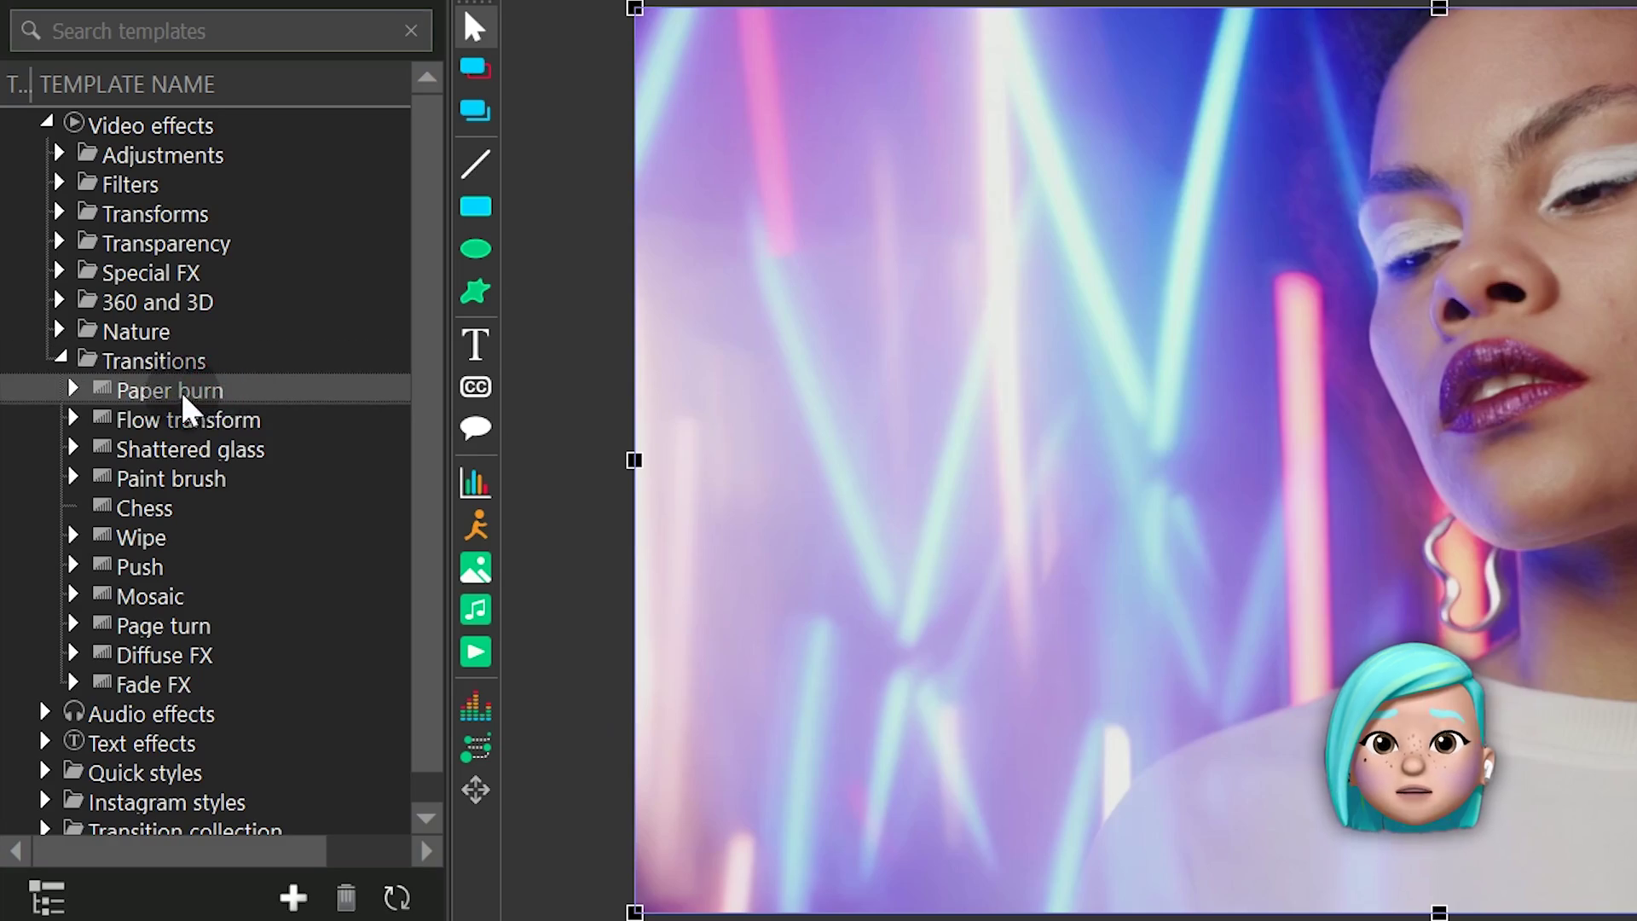
{"action": "mouse_move", "coordinate": [529, 366]}
{"action": "left_mouse_down"}
{"action": "mouse_move", "coordinate": [1066, 364]}
{"action": "mouse_move", "coordinate": [1178, 410]}
{"action": "left_mouse_up"}
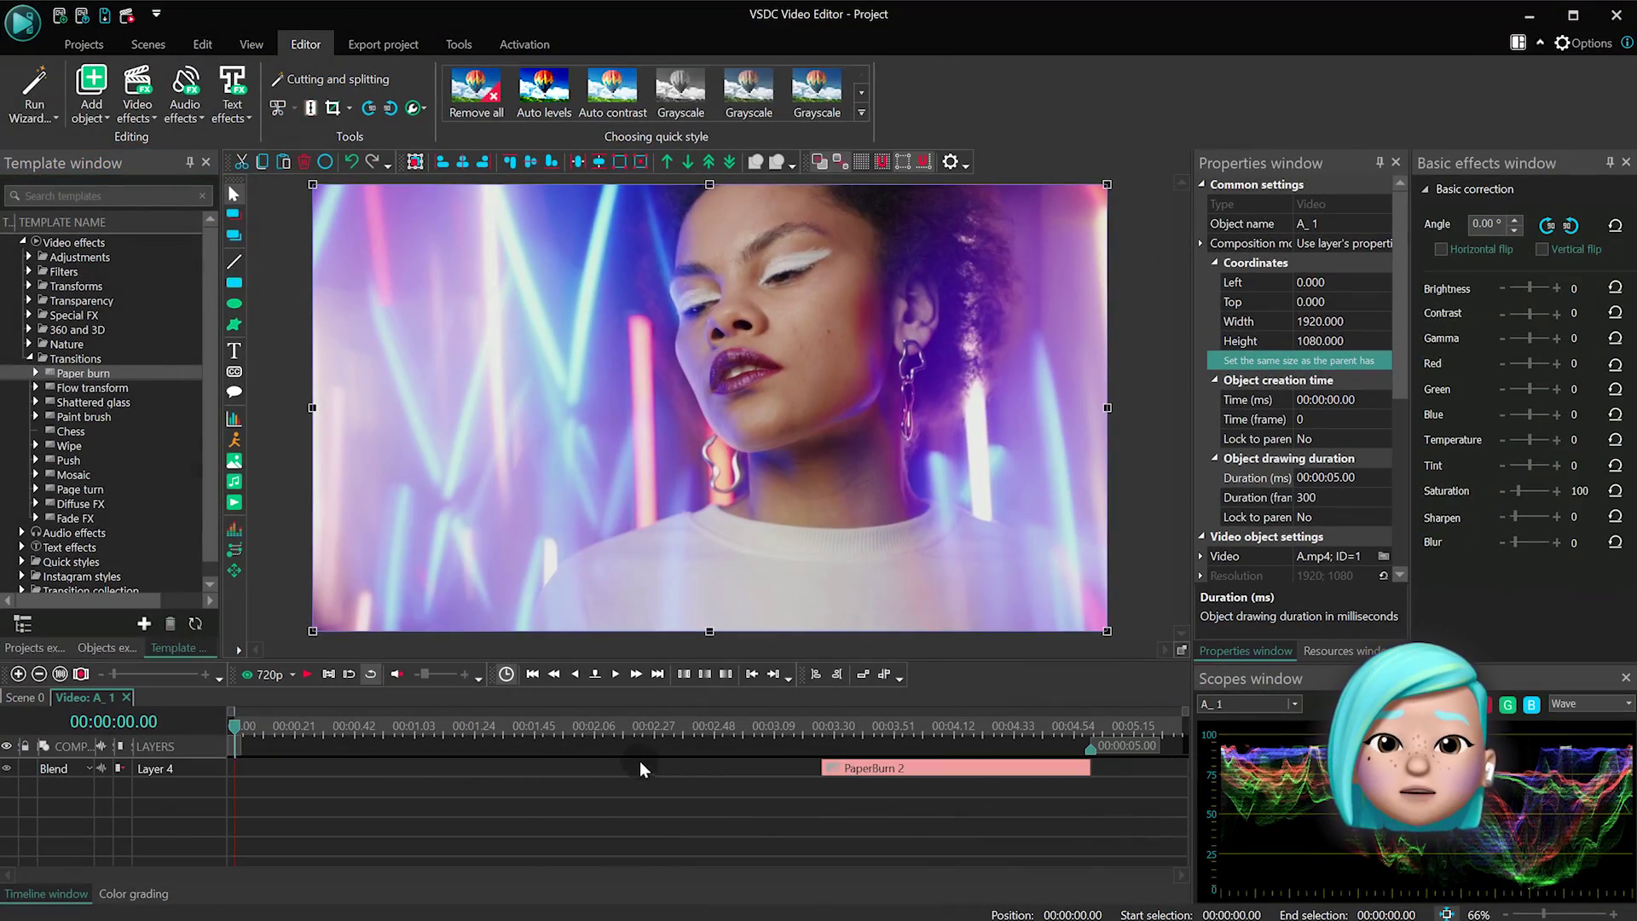
{"action": "left_click", "coordinate": [827, 766]}
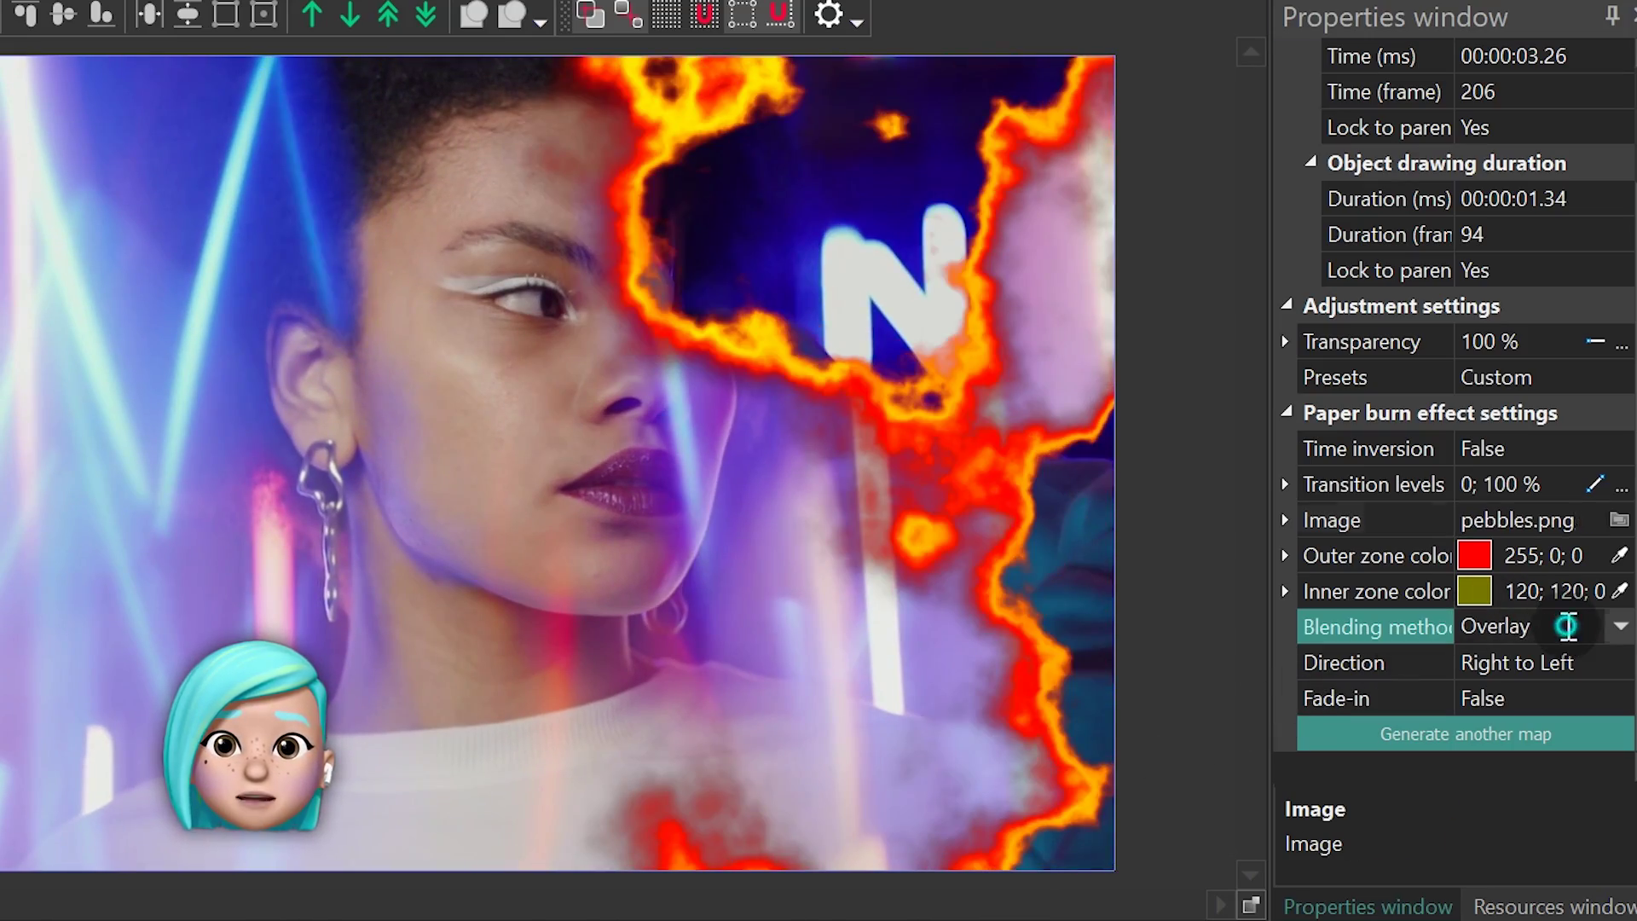
Set the Paper burn blending method to Overlay and its direction to Left to Right.
{"action": "double_click", "coordinate": [1538, 626]}
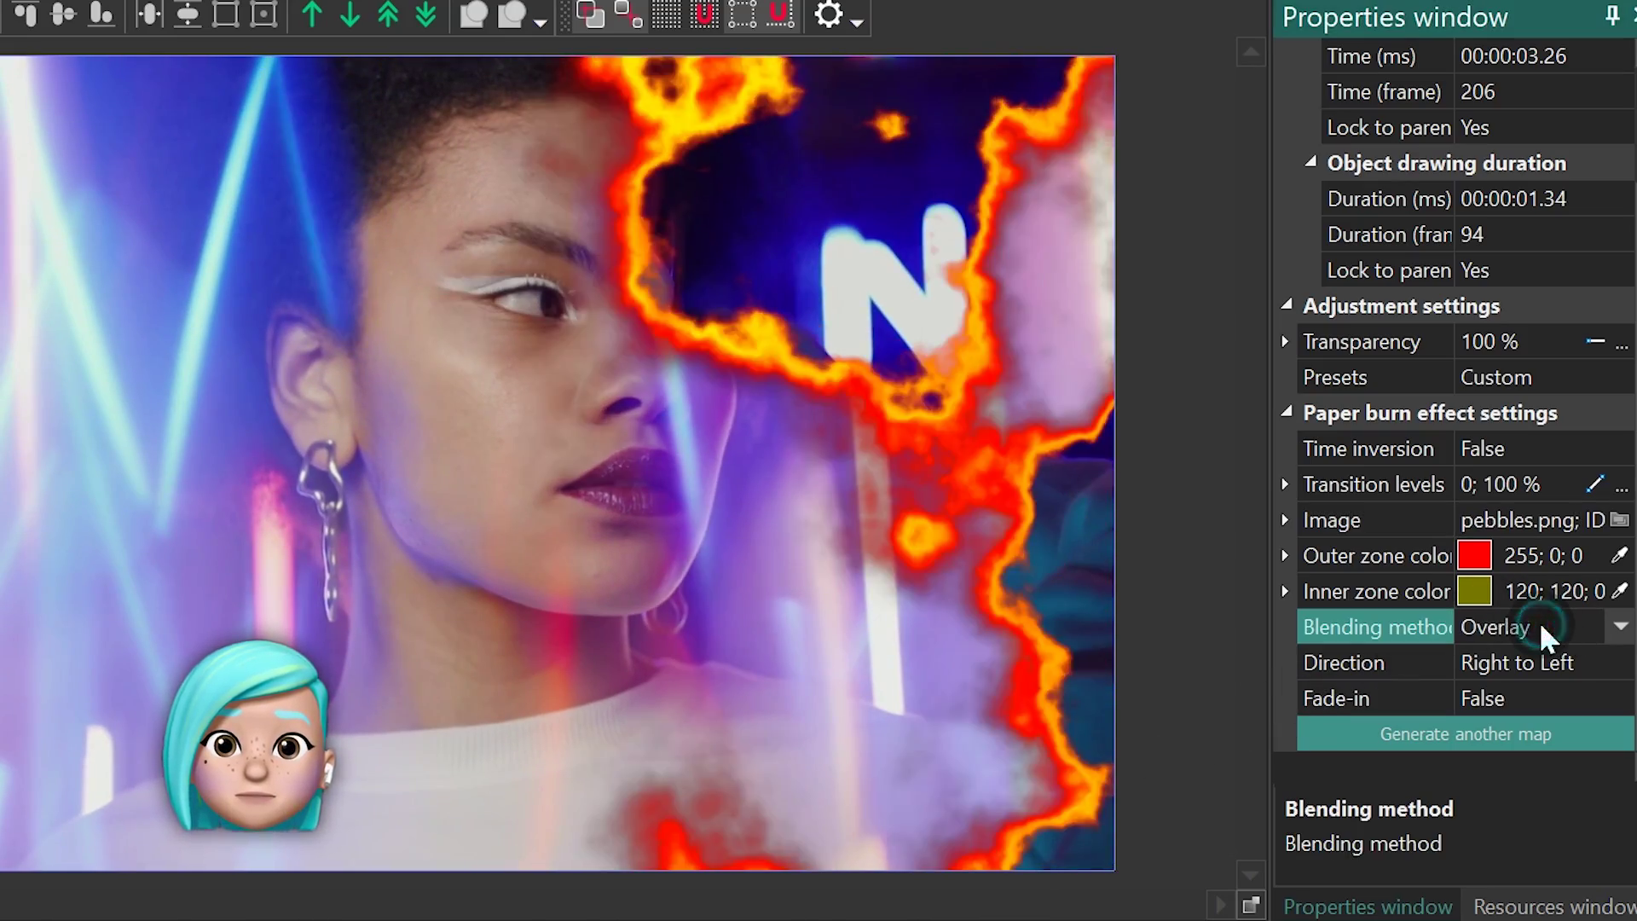
{"action": "left_click", "coordinate": [1551, 662]}
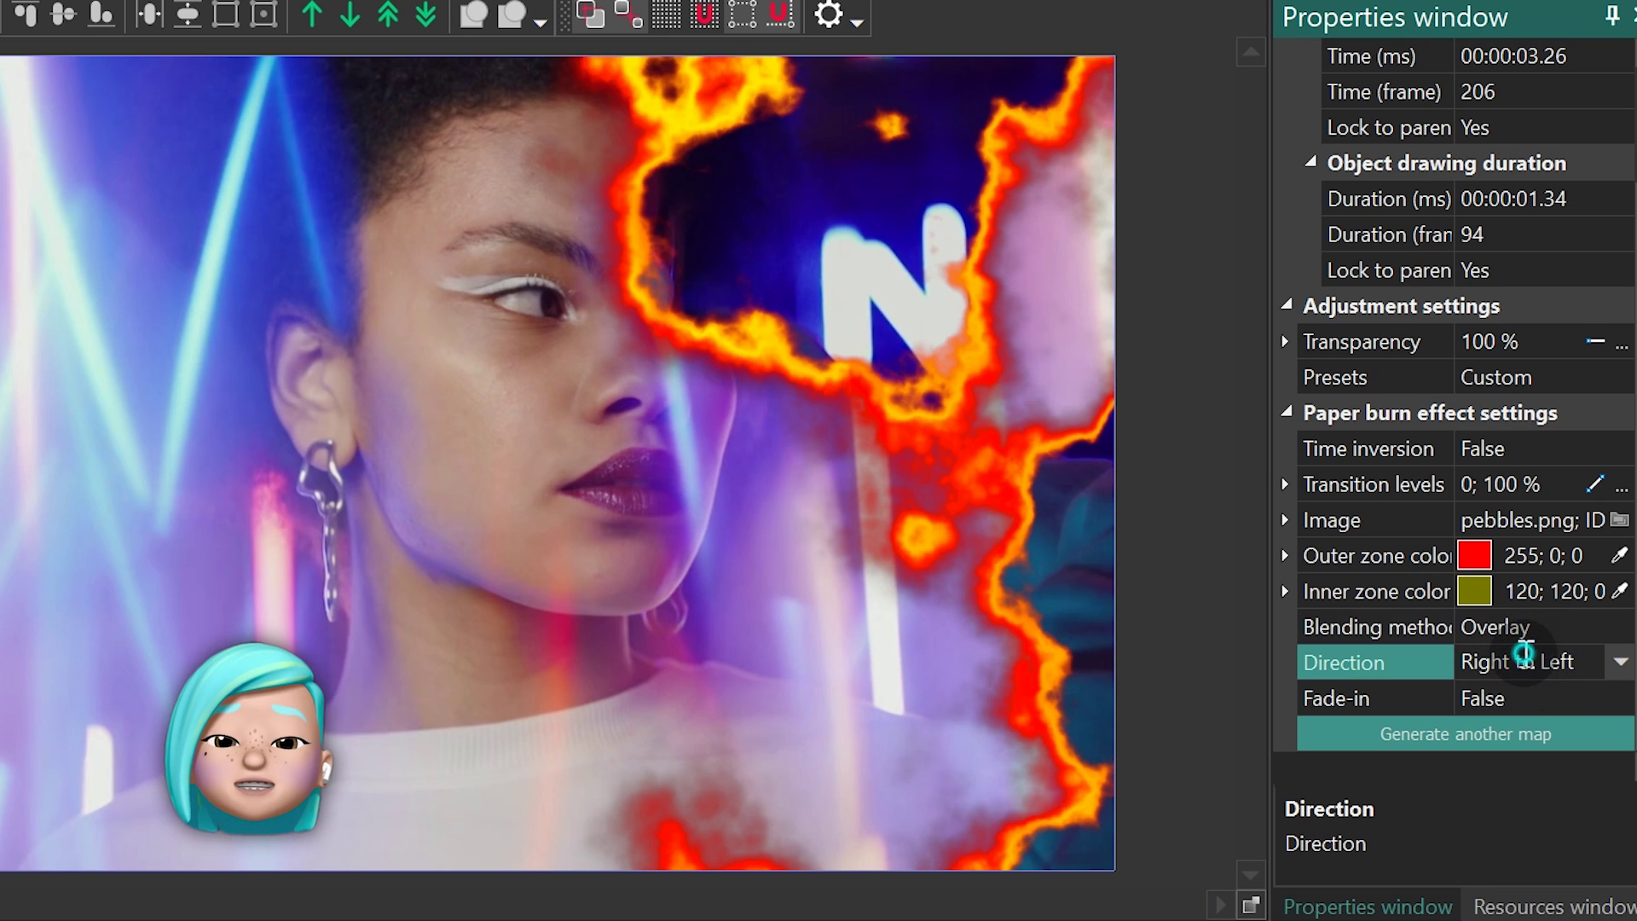
{"action": "double_click", "coordinate": [1526, 663]}
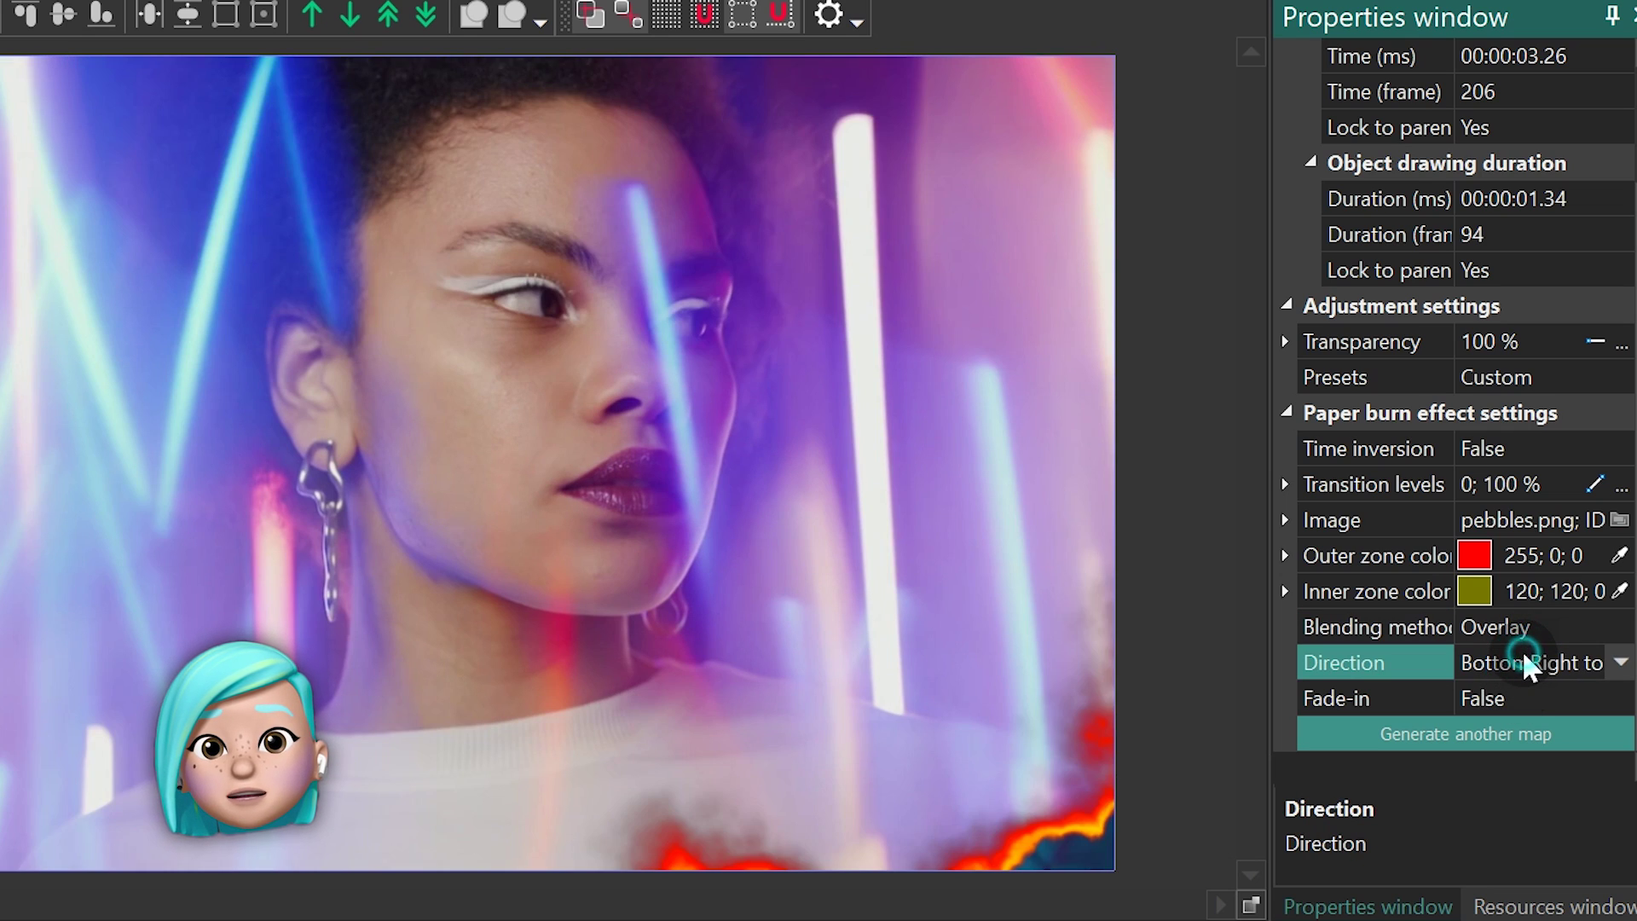
{"action": "double_click", "coordinate": [1526, 662]}
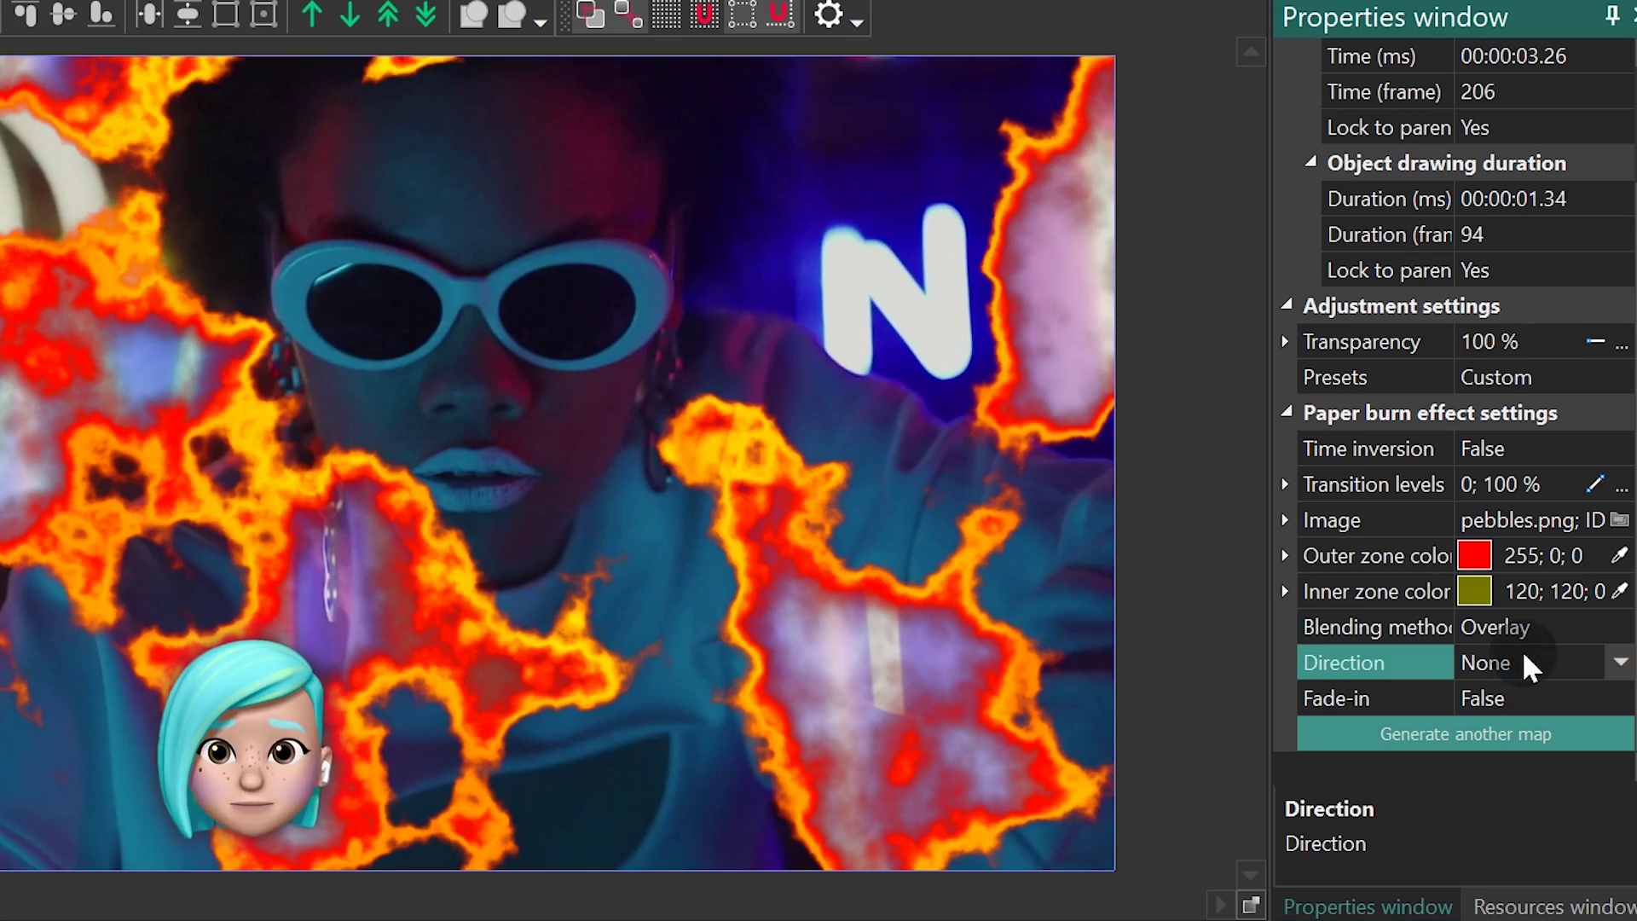
{"action": "double_click", "coordinate": [1526, 665]}
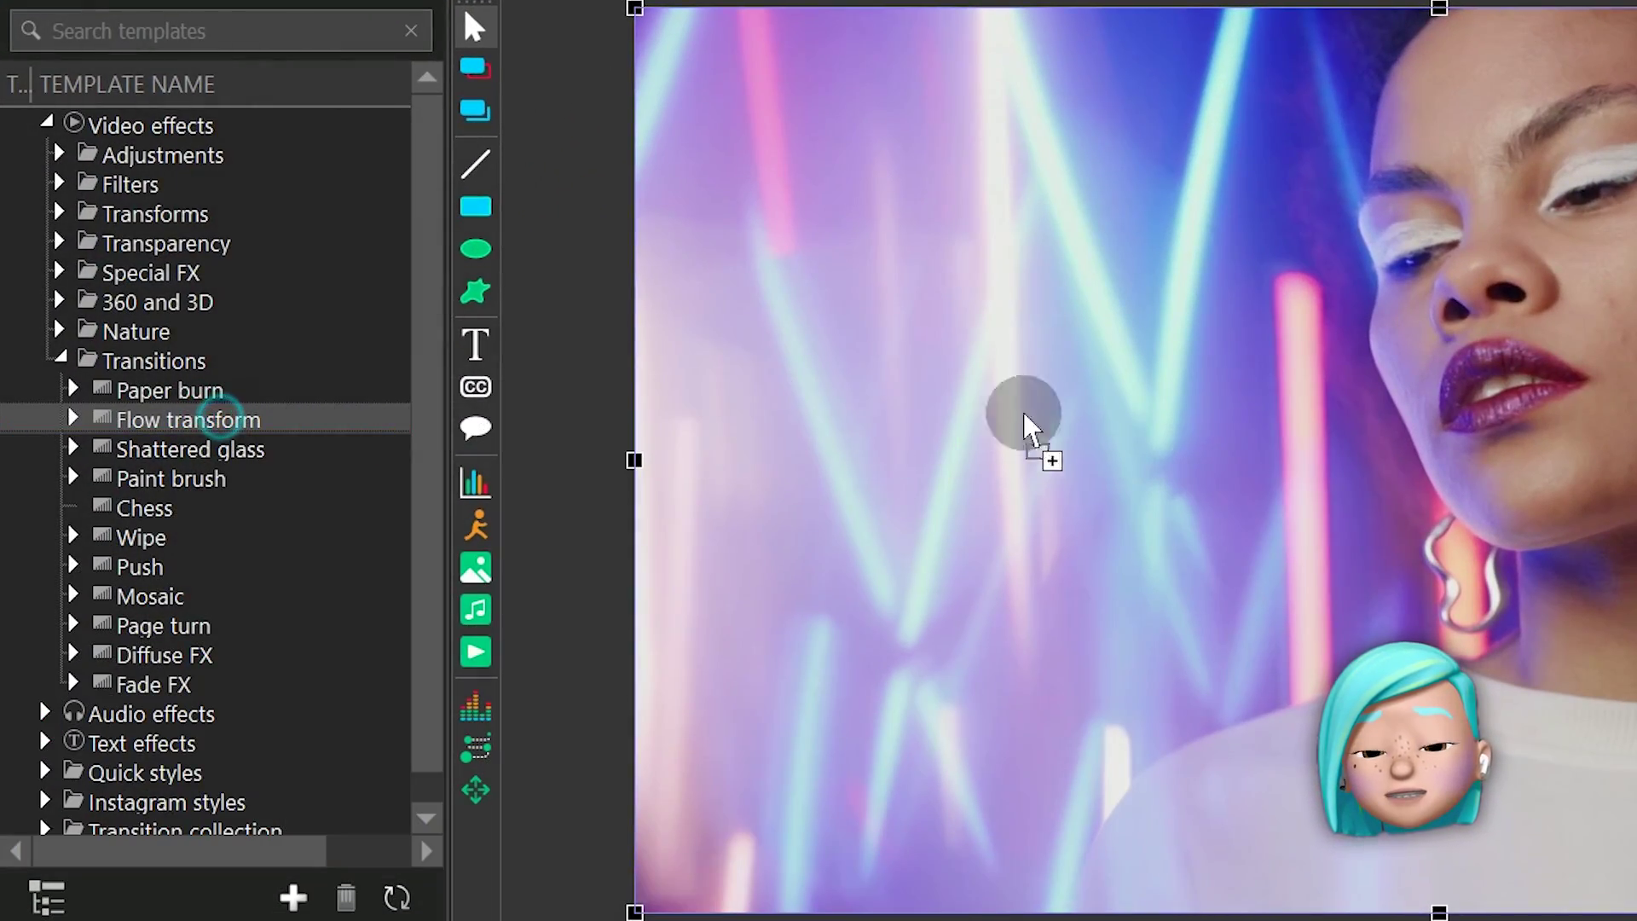
Apply Flow transform to the clip and choose the '4. Fade-Out: Small fractal' preset.
{"action": "left_click_drag", "start_coordinate": [1498, 439], "coordinate": [1498, 438]}
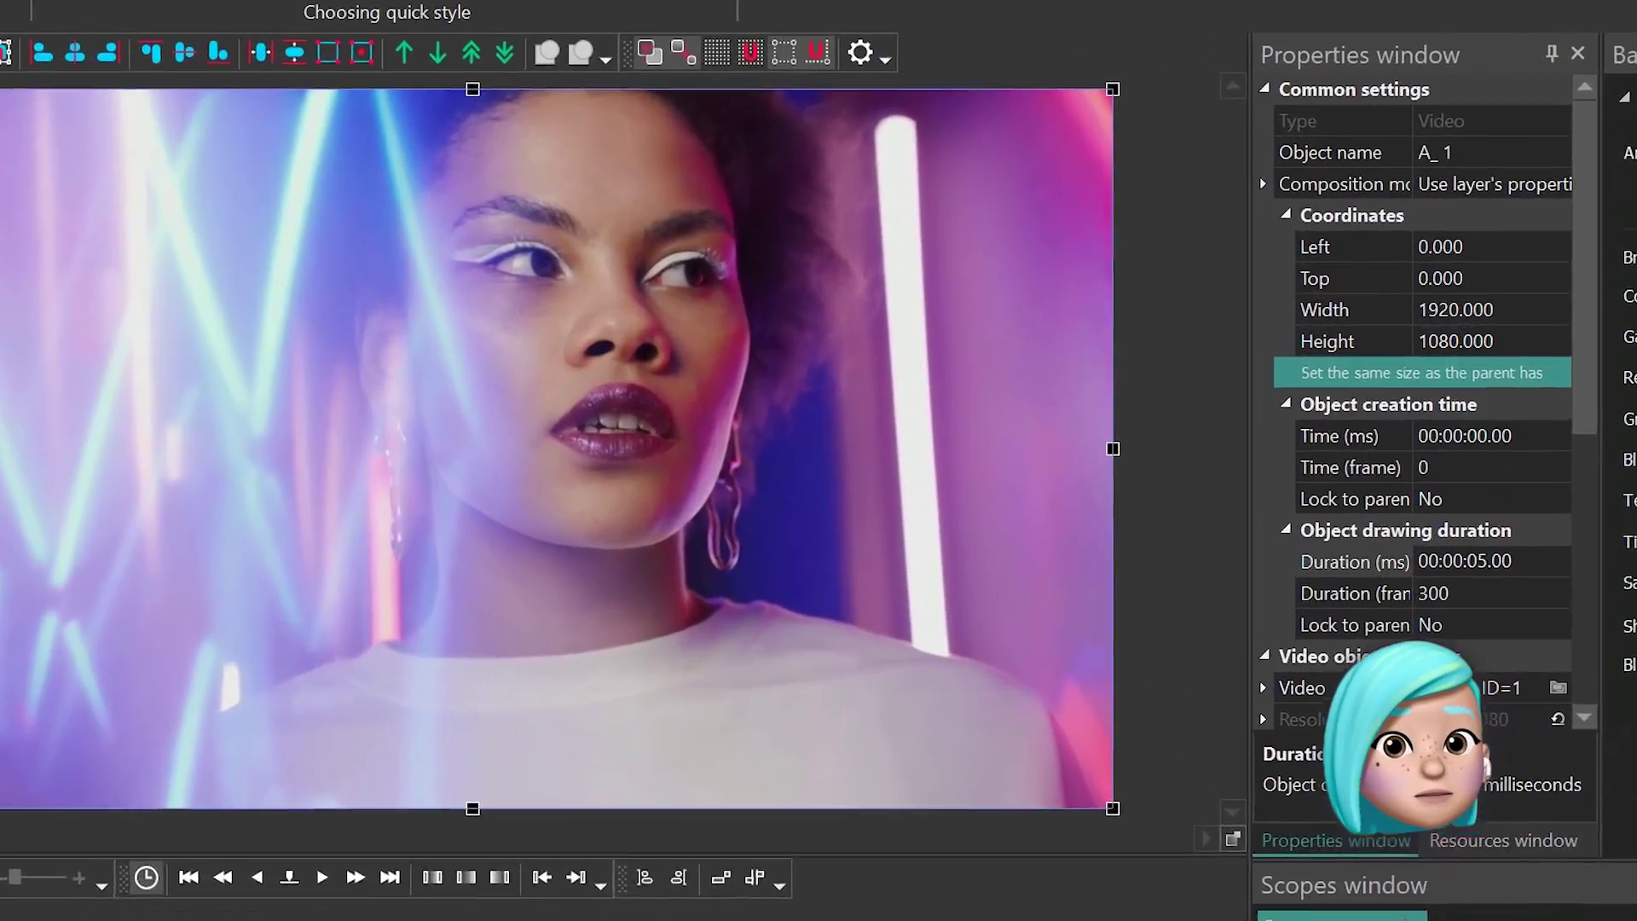
{"action": "left_click", "coordinate": [946, 768]}
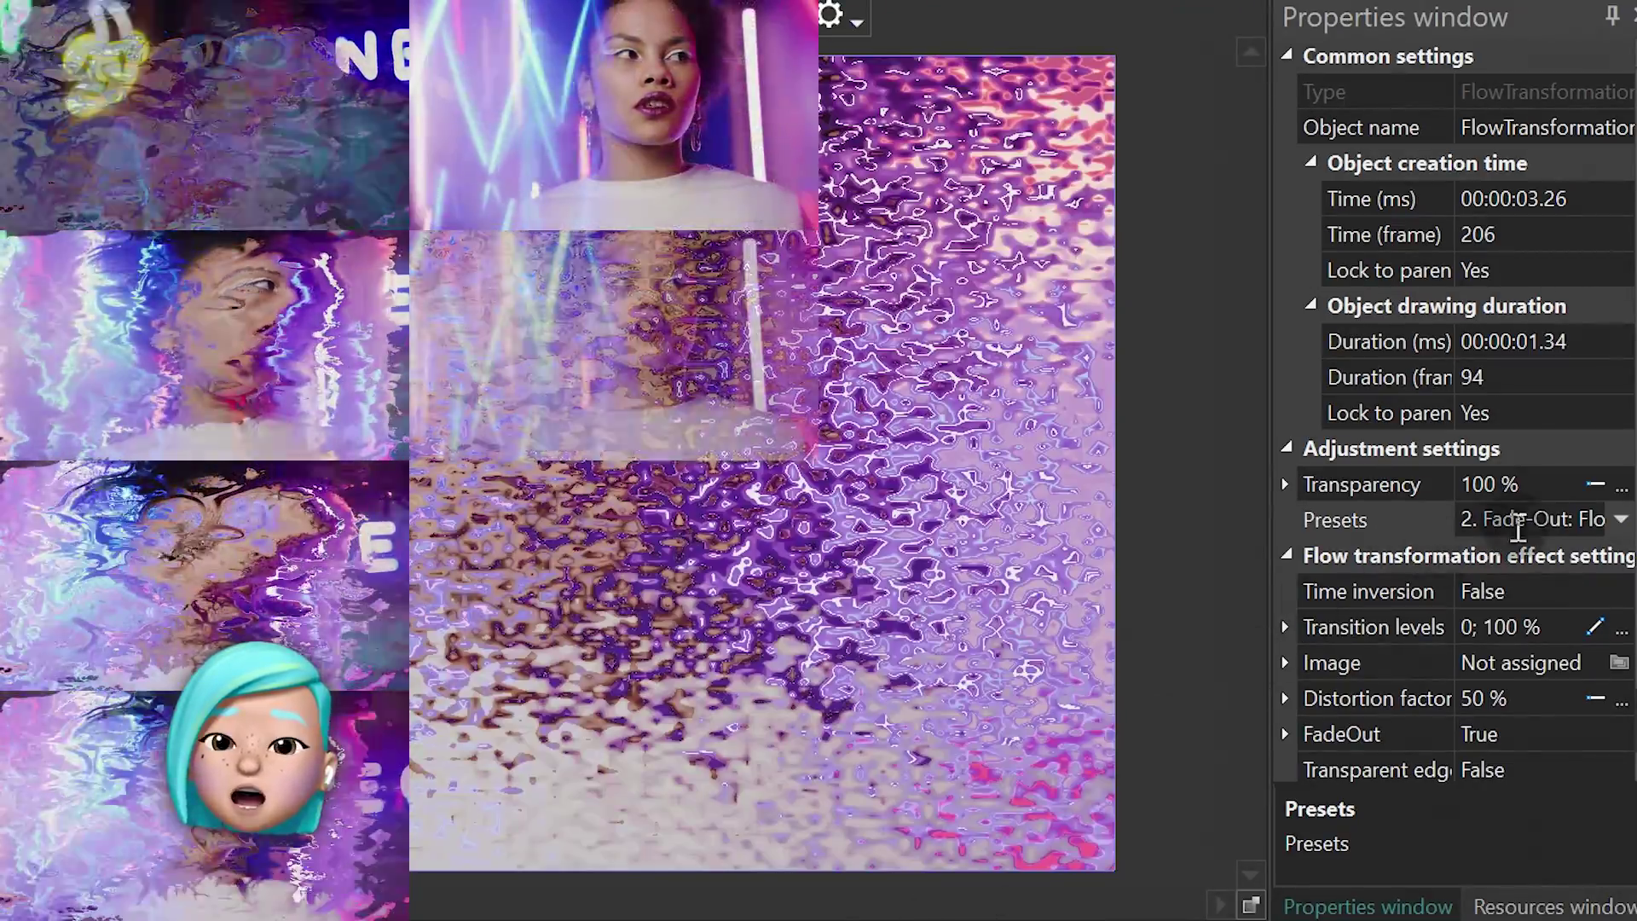
{"action": "left_click", "coordinate": [1618, 521]}
{"action": "left_click", "coordinate": [1617, 522]}
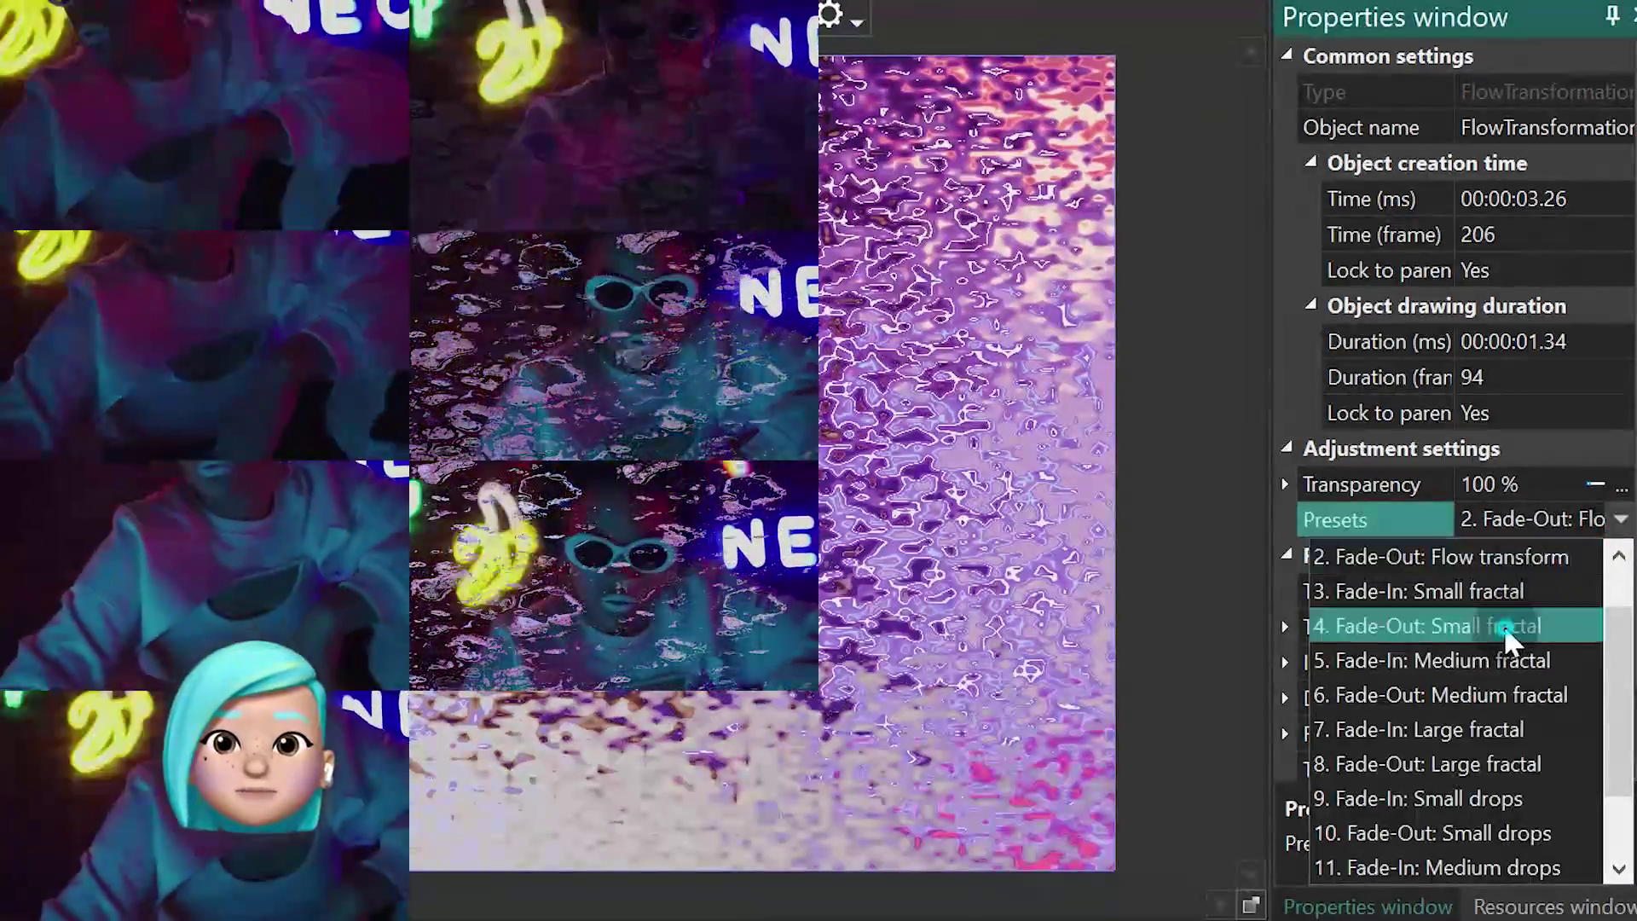
{"action": "left_click", "coordinate": [1503, 626]}
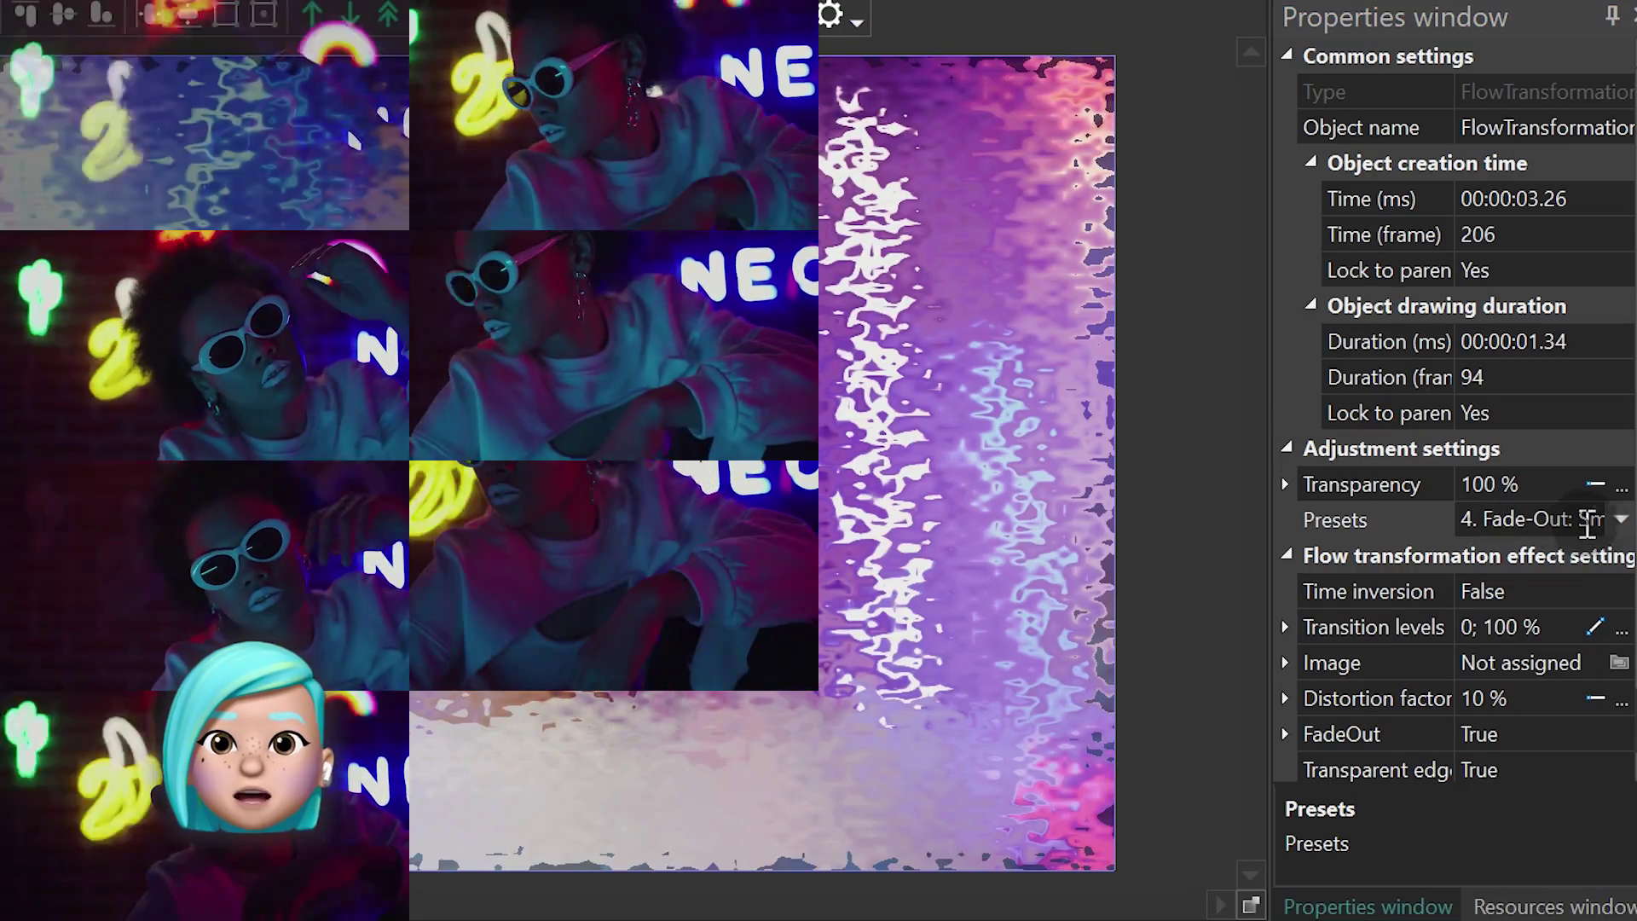
{"action": "left_click", "coordinate": [1619, 520]}
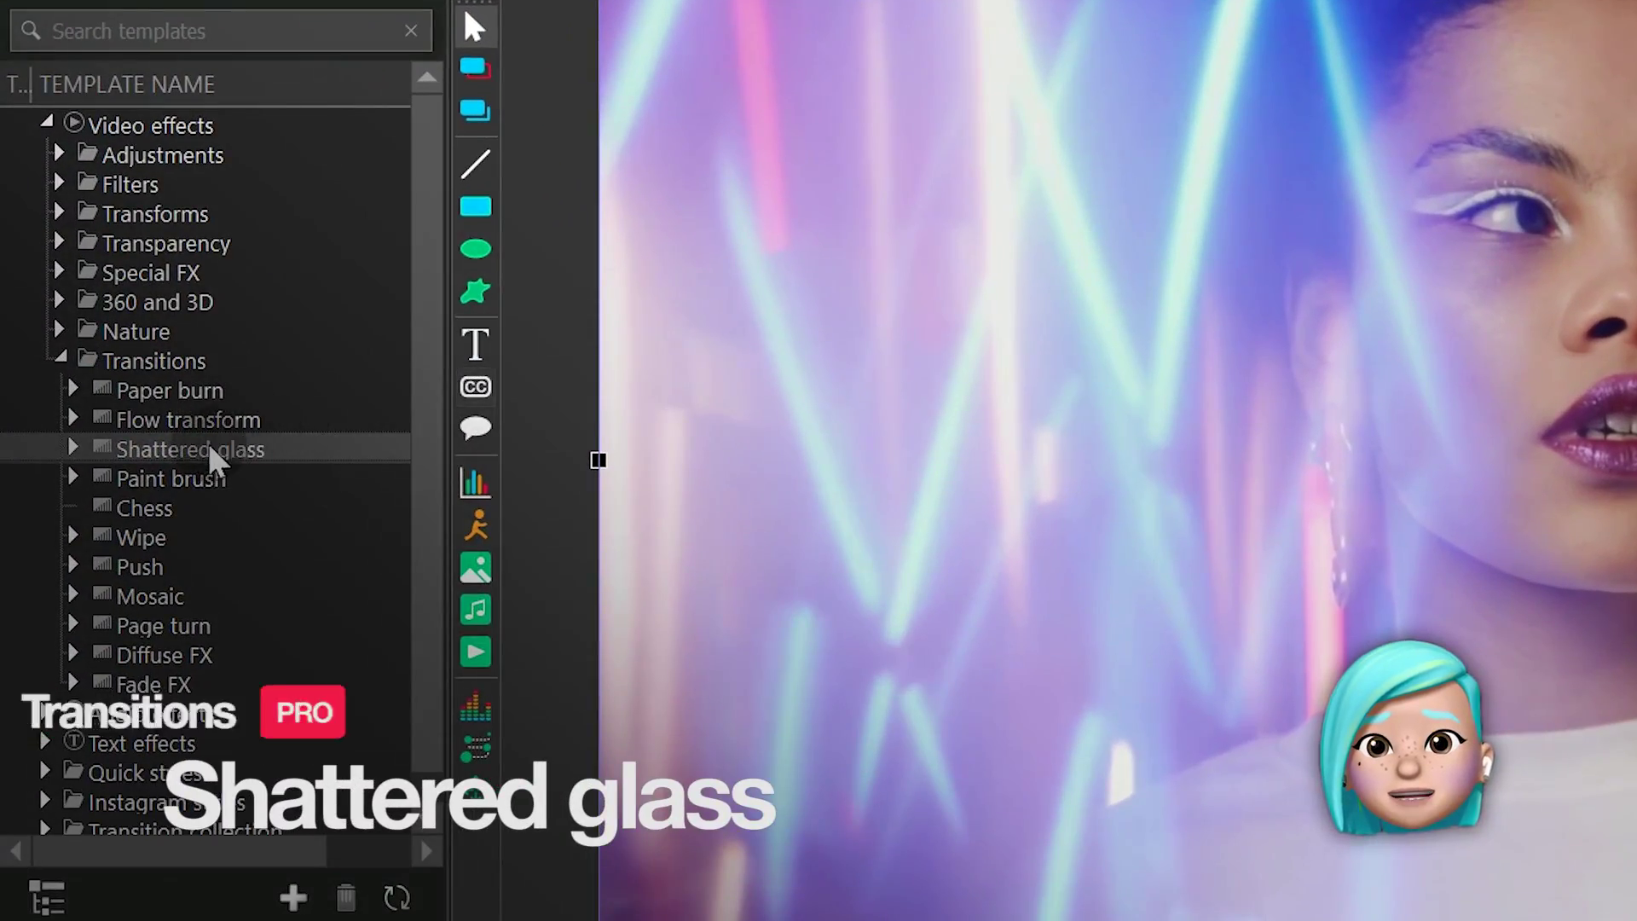
Drop a Shattered glass transition onto the video and bring up its settings.
{"action": "left_click_drag", "start_coordinate": [120, 465], "coordinate": [1370, 331]}
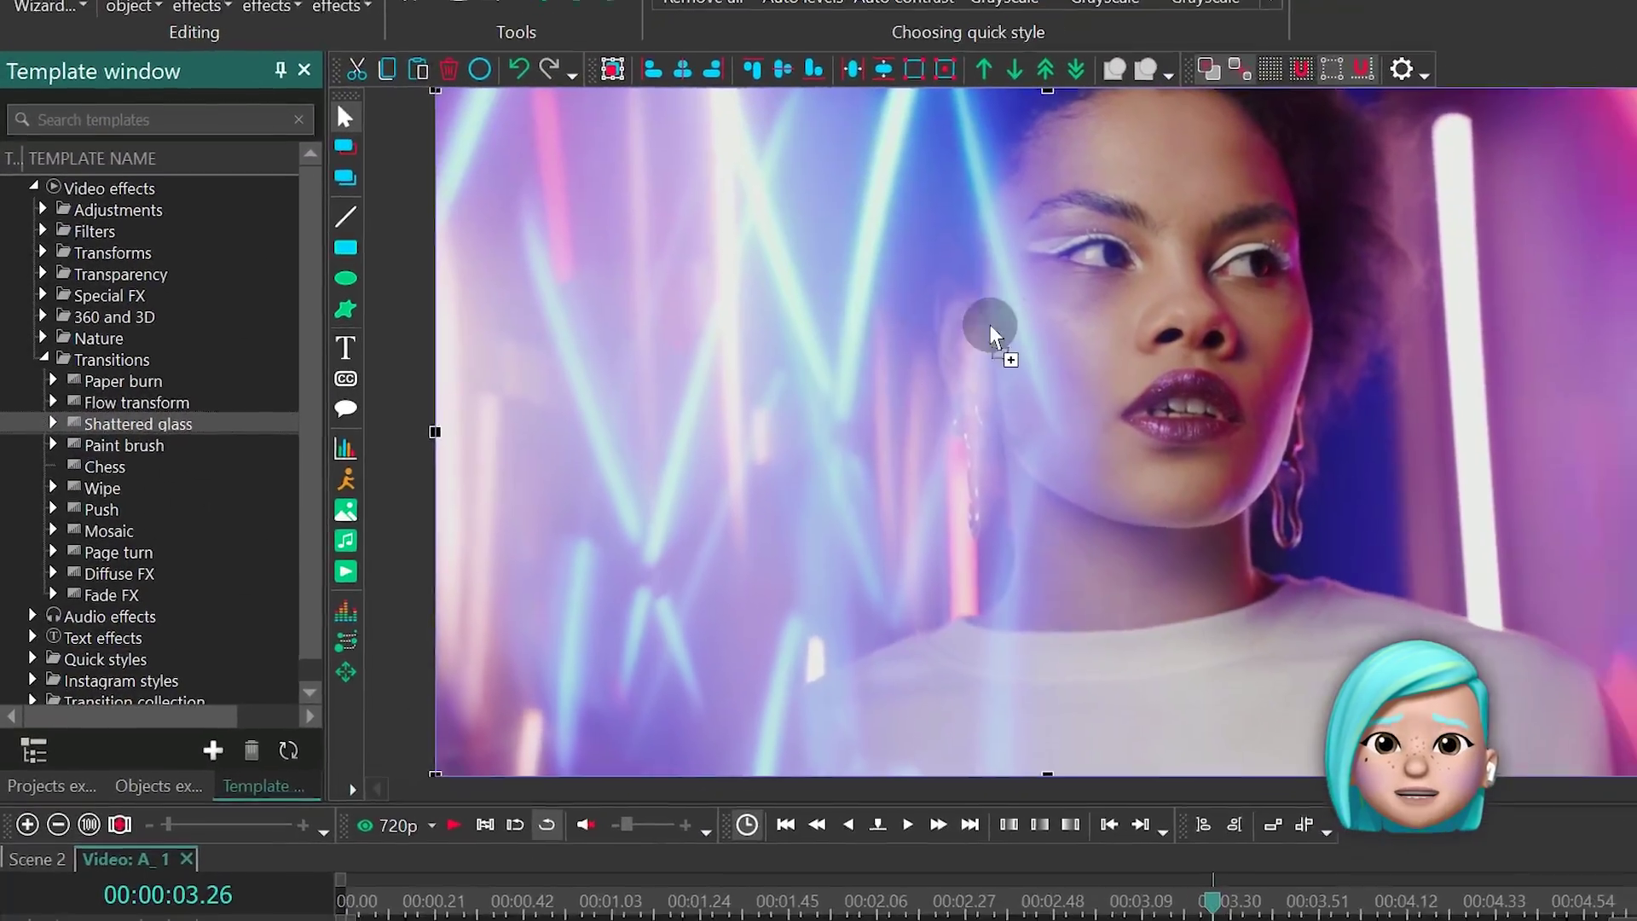
{"action": "left_click_drag", "start_coordinate": [991, 335], "coordinate": [1173, 325]}
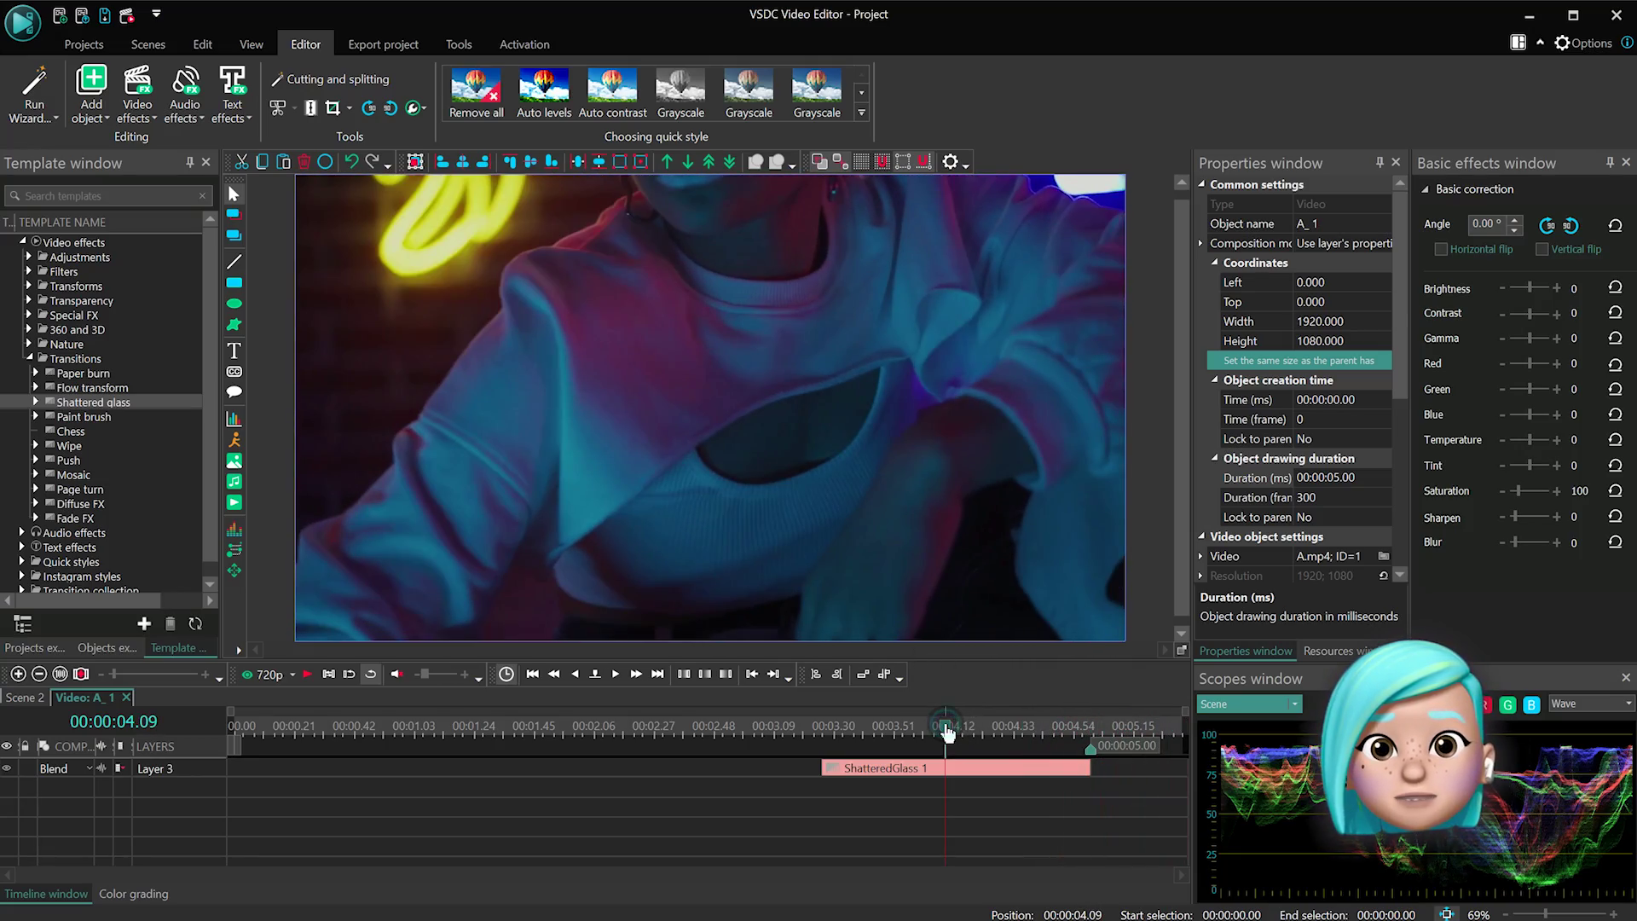
{"action": "left_click", "coordinate": [948, 767]}
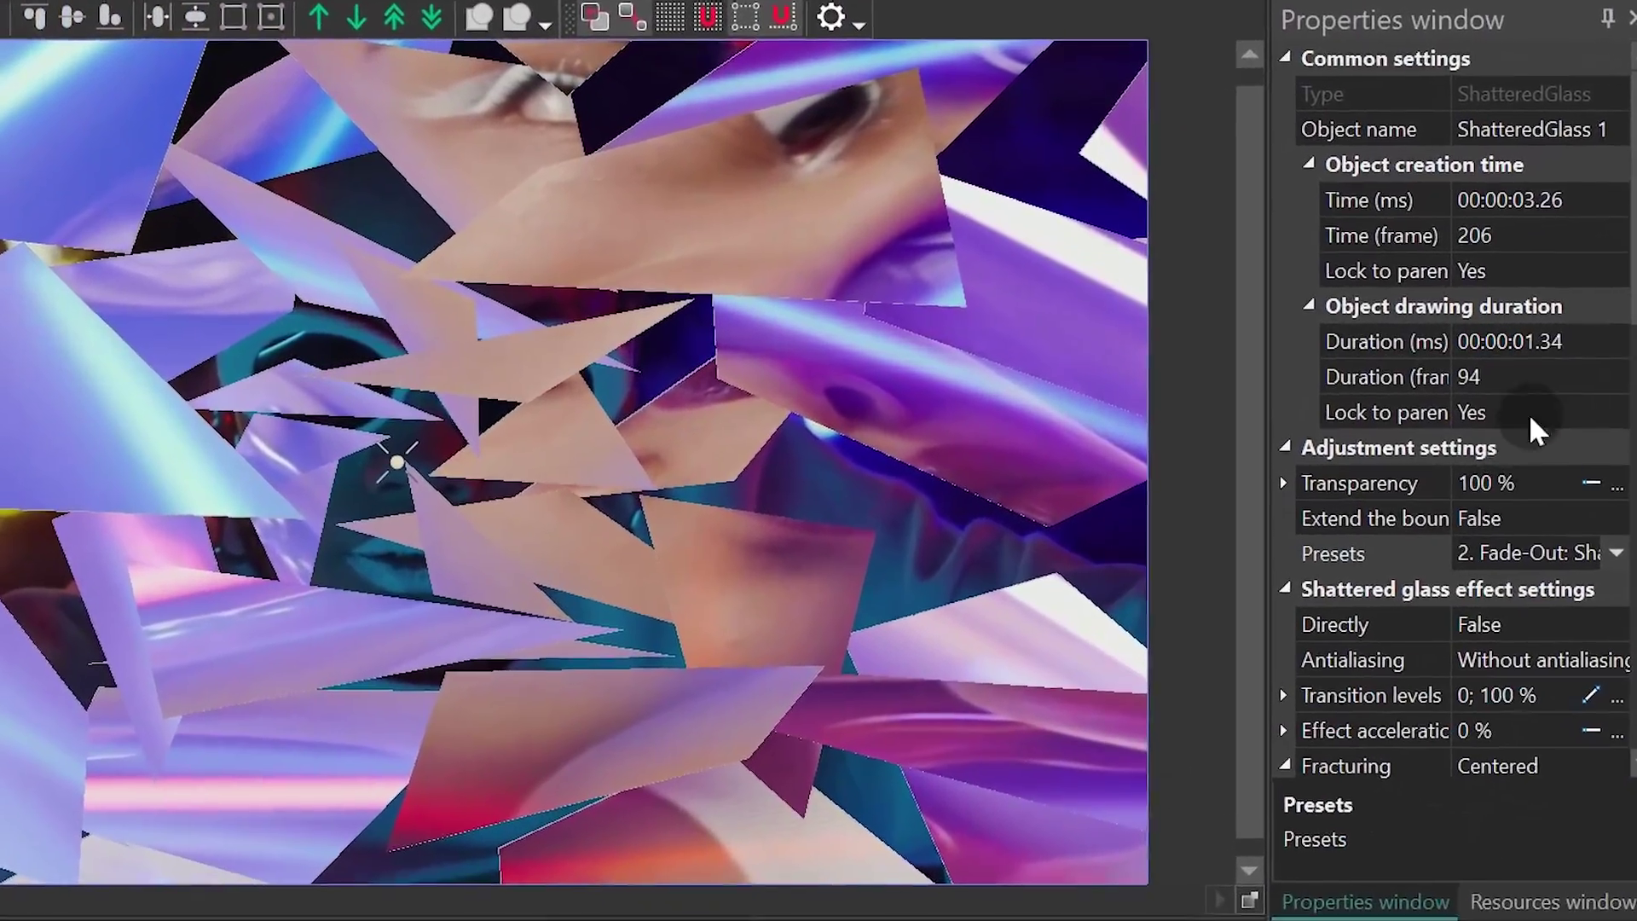
{"action": "scroll", "coordinate": [1594, 260], "scroll_direction": "down", "scroll_amount": 4}
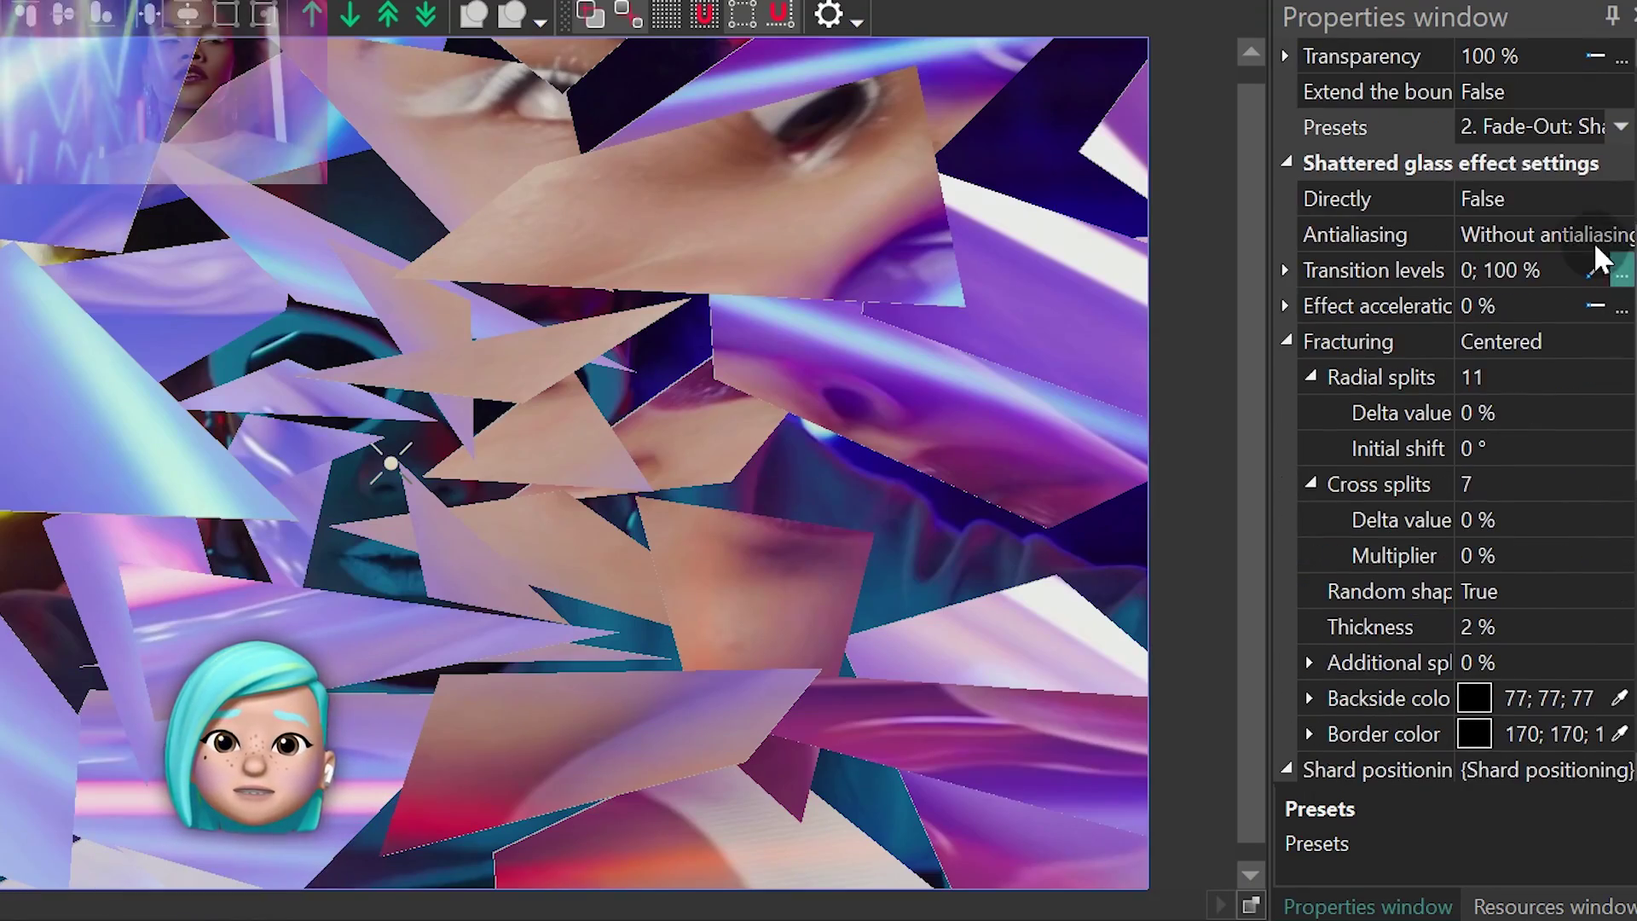
{"action": "left_click", "coordinate": [1586, 234]}
Try the Z motion and Empty presets, then settle on '8. Fade-Out: Falling down'.
{"action": "left_click", "coordinate": [1597, 127]}
{"action": "left_click", "coordinate": [1620, 127]}
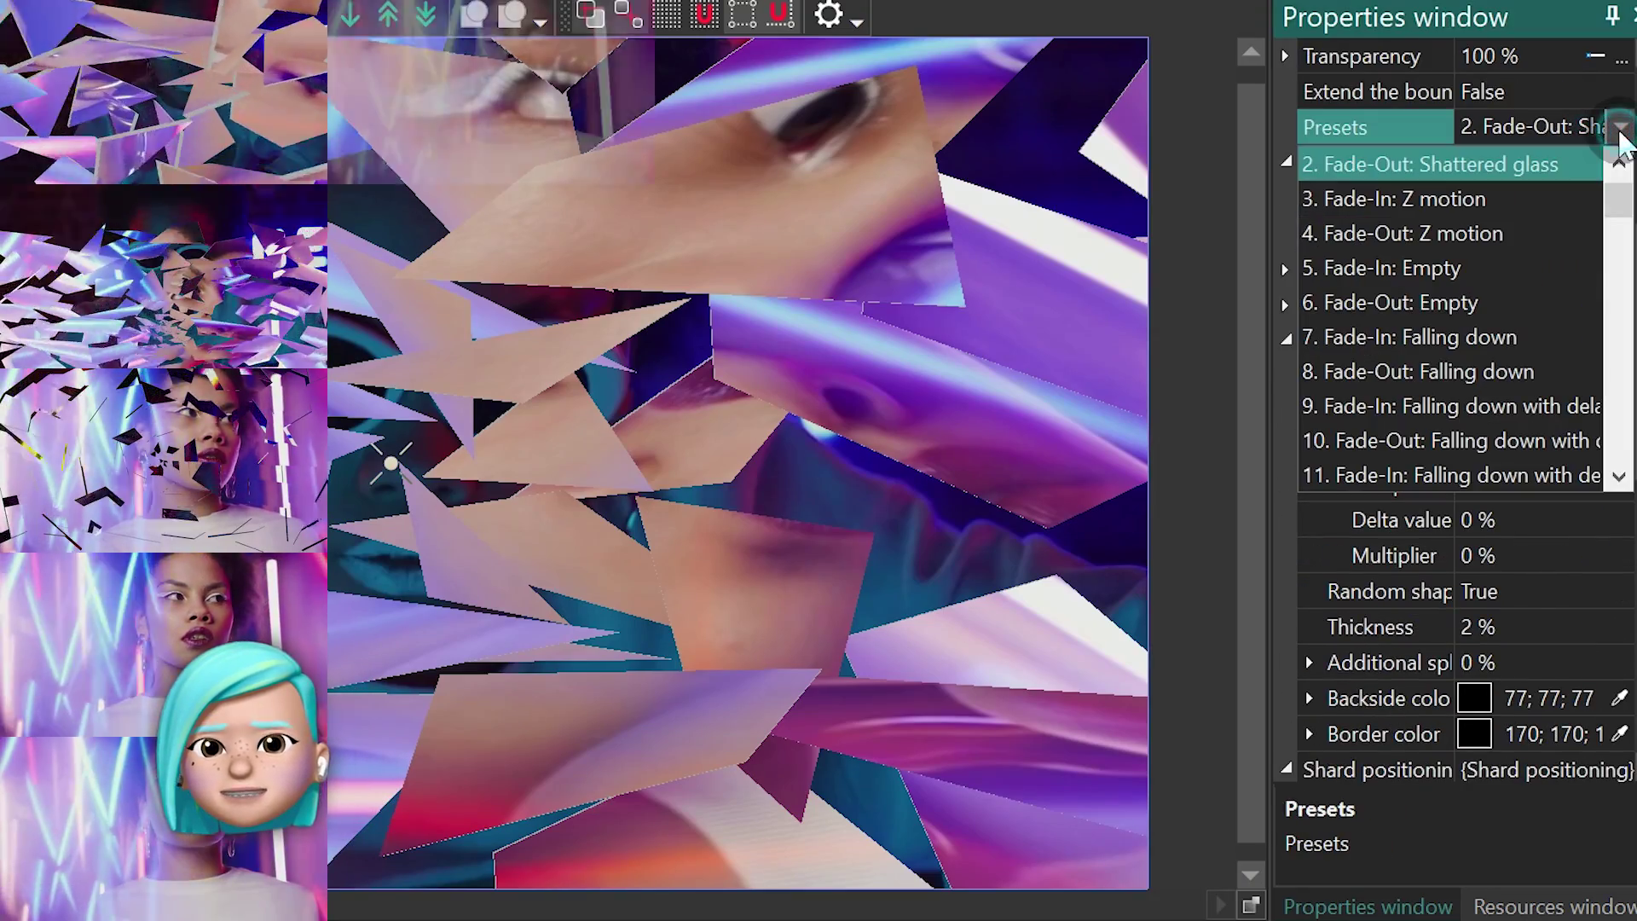
{"action": "left_click", "coordinate": [1502, 228]}
{"action": "left_click", "coordinate": [1620, 127]}
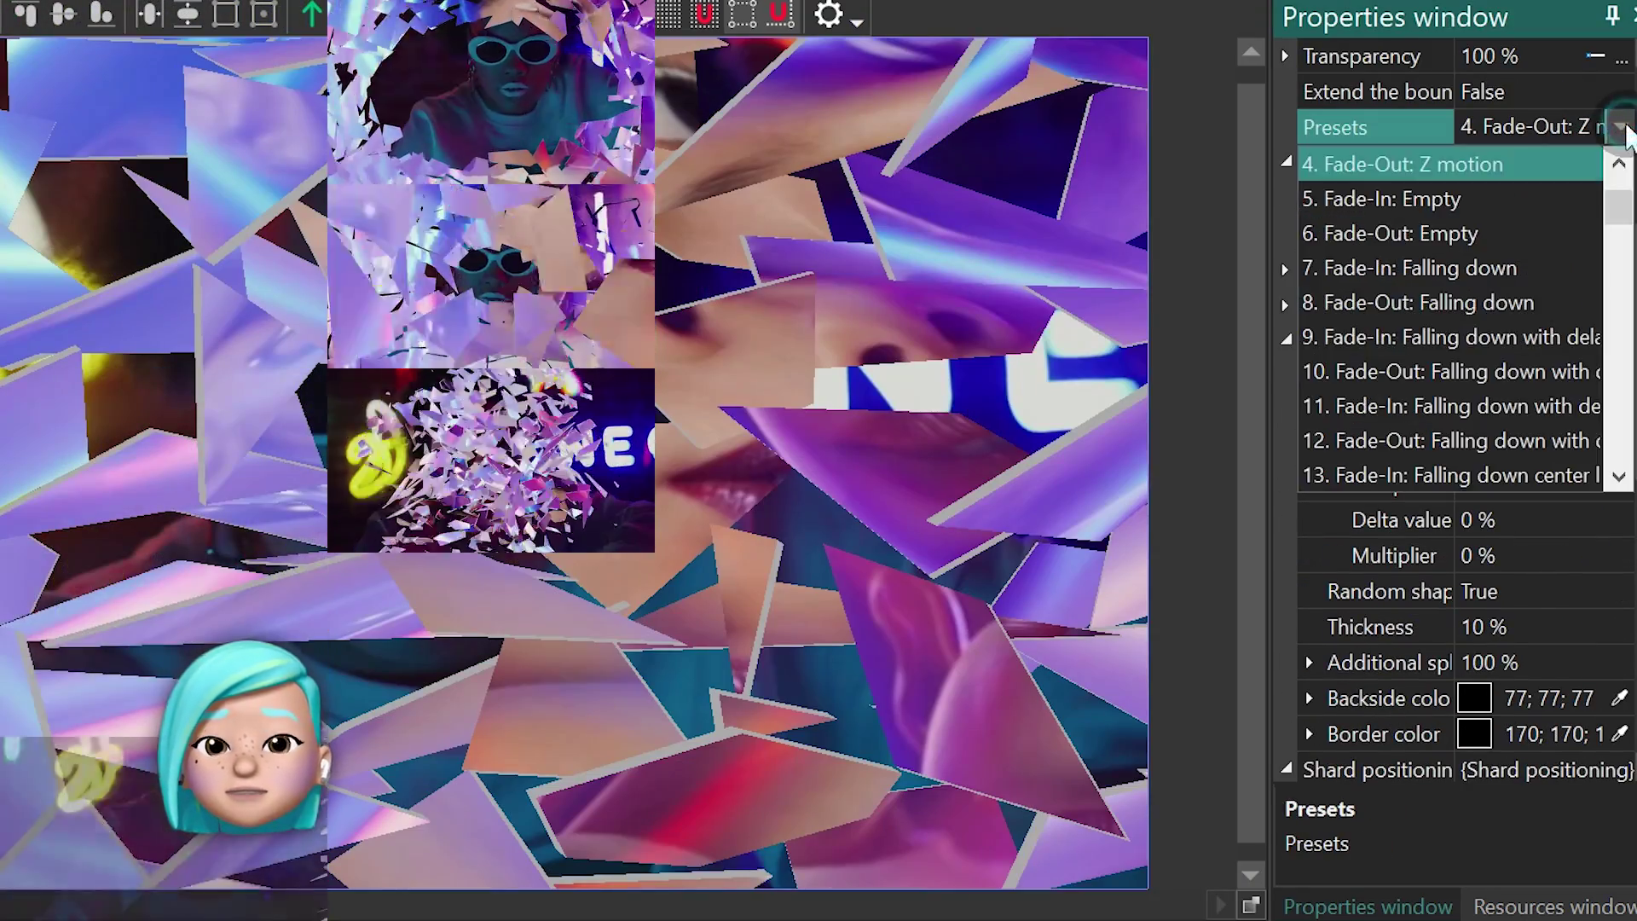
{"action": "left_click", "coordinate": [1517, 230]}
{"action": "left_click", "coordinate": [1622, 128]}
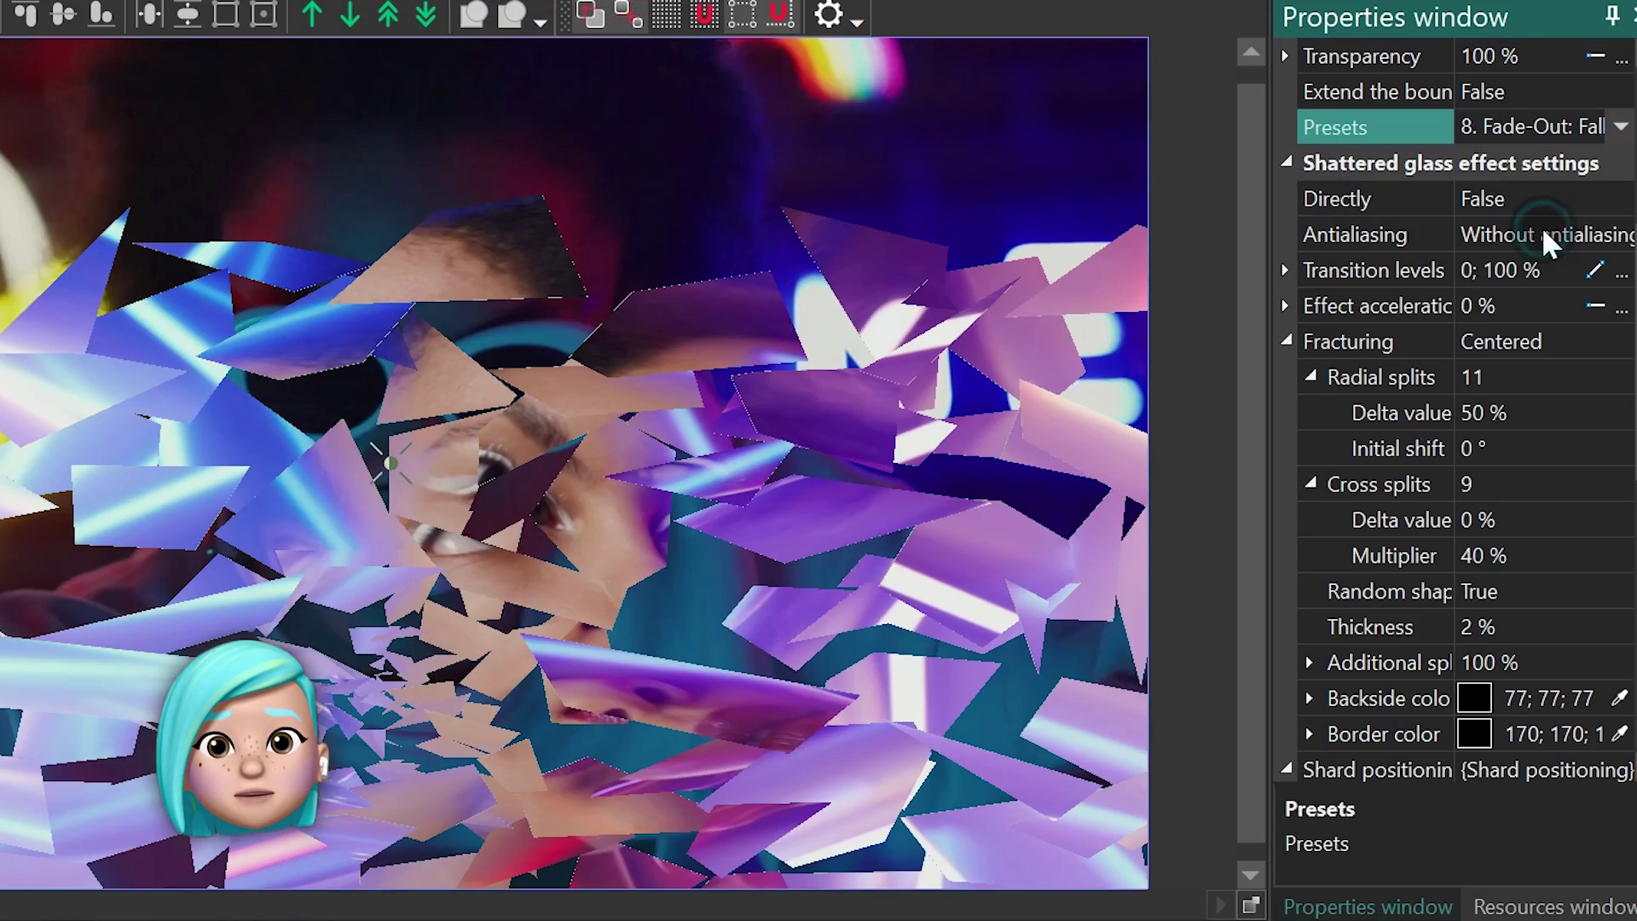
{"action": "left_click", "coordinate": [1541, 232]}
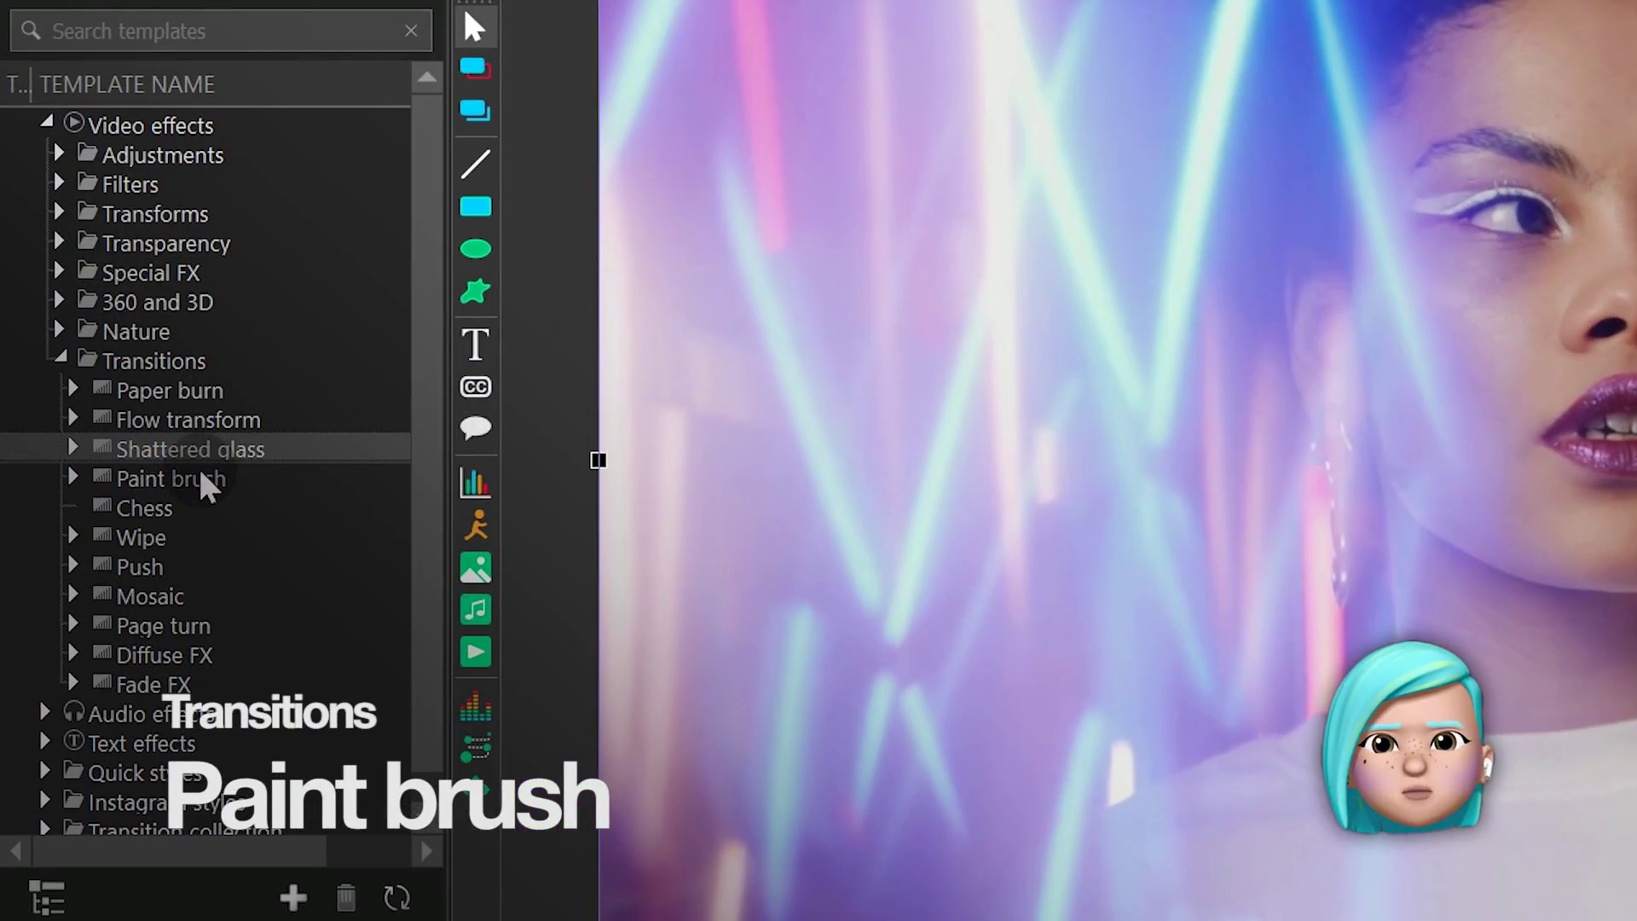
Add a Paint brush transition to the video and scrub through it.
{"action": "mouse_move", "coordinate": [203, 479]}
{"action": "left_mouse_down"}
{"action": "mouse_move", "coordinate": [136, 469]}
{"action": "mouse_move", "coordinate": [357, 533]}
{"action": "mouse_move", "coordinate": [1236, 479]}
{"action": "left_mouse_up"}
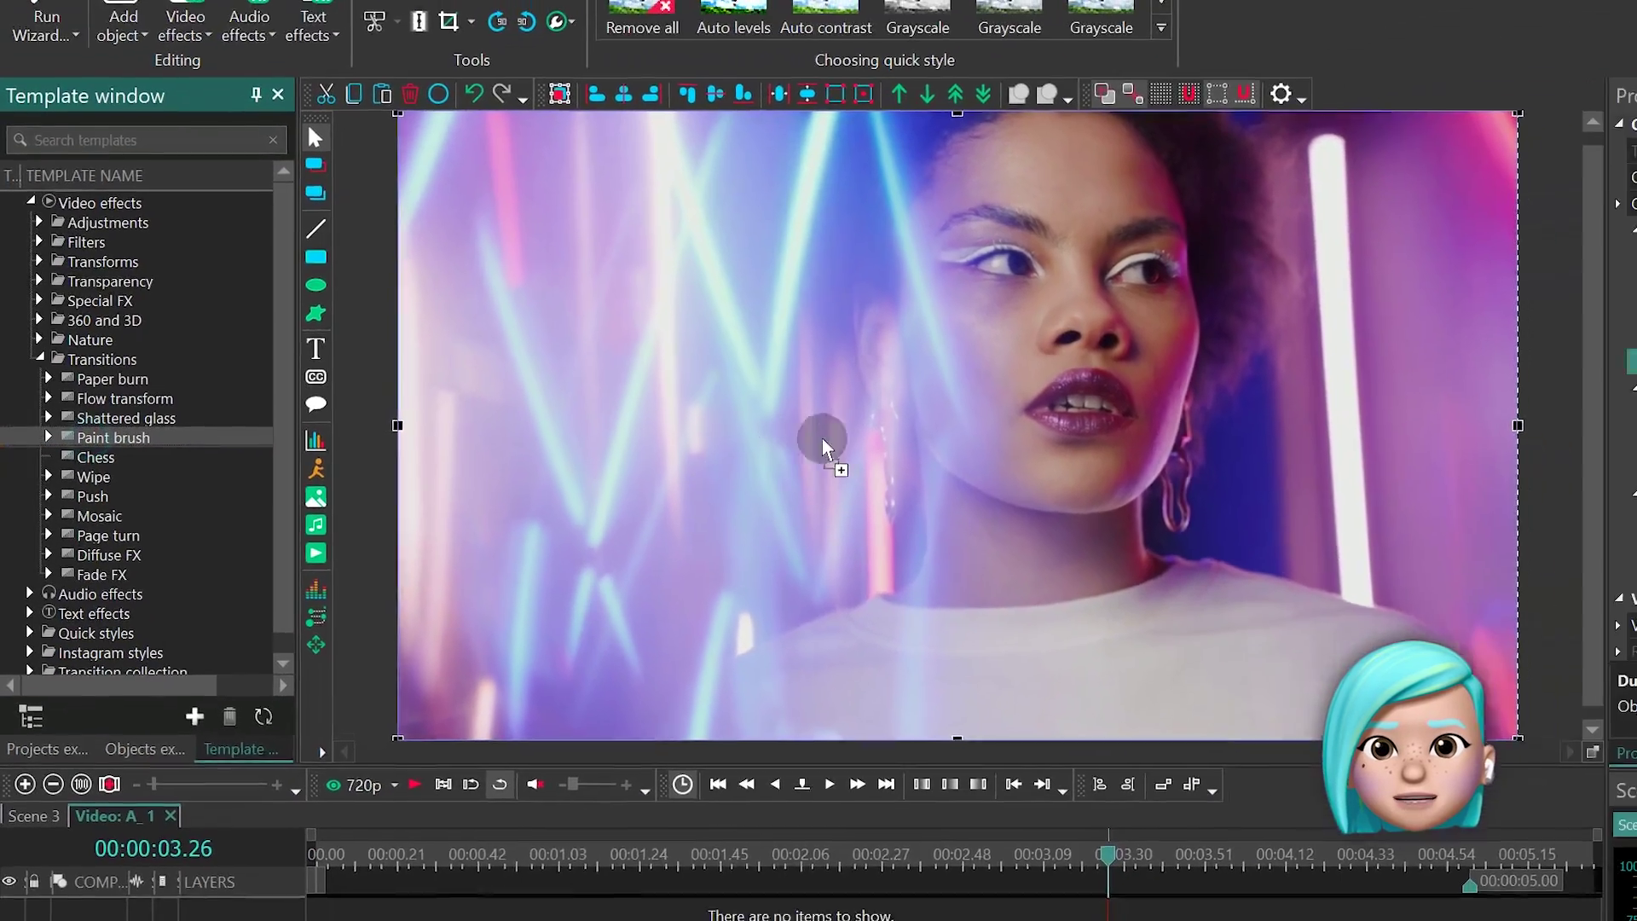
{"action": "left_click_drag", "start_coordinate": [822, 438], "coordinate": [824, 435]}
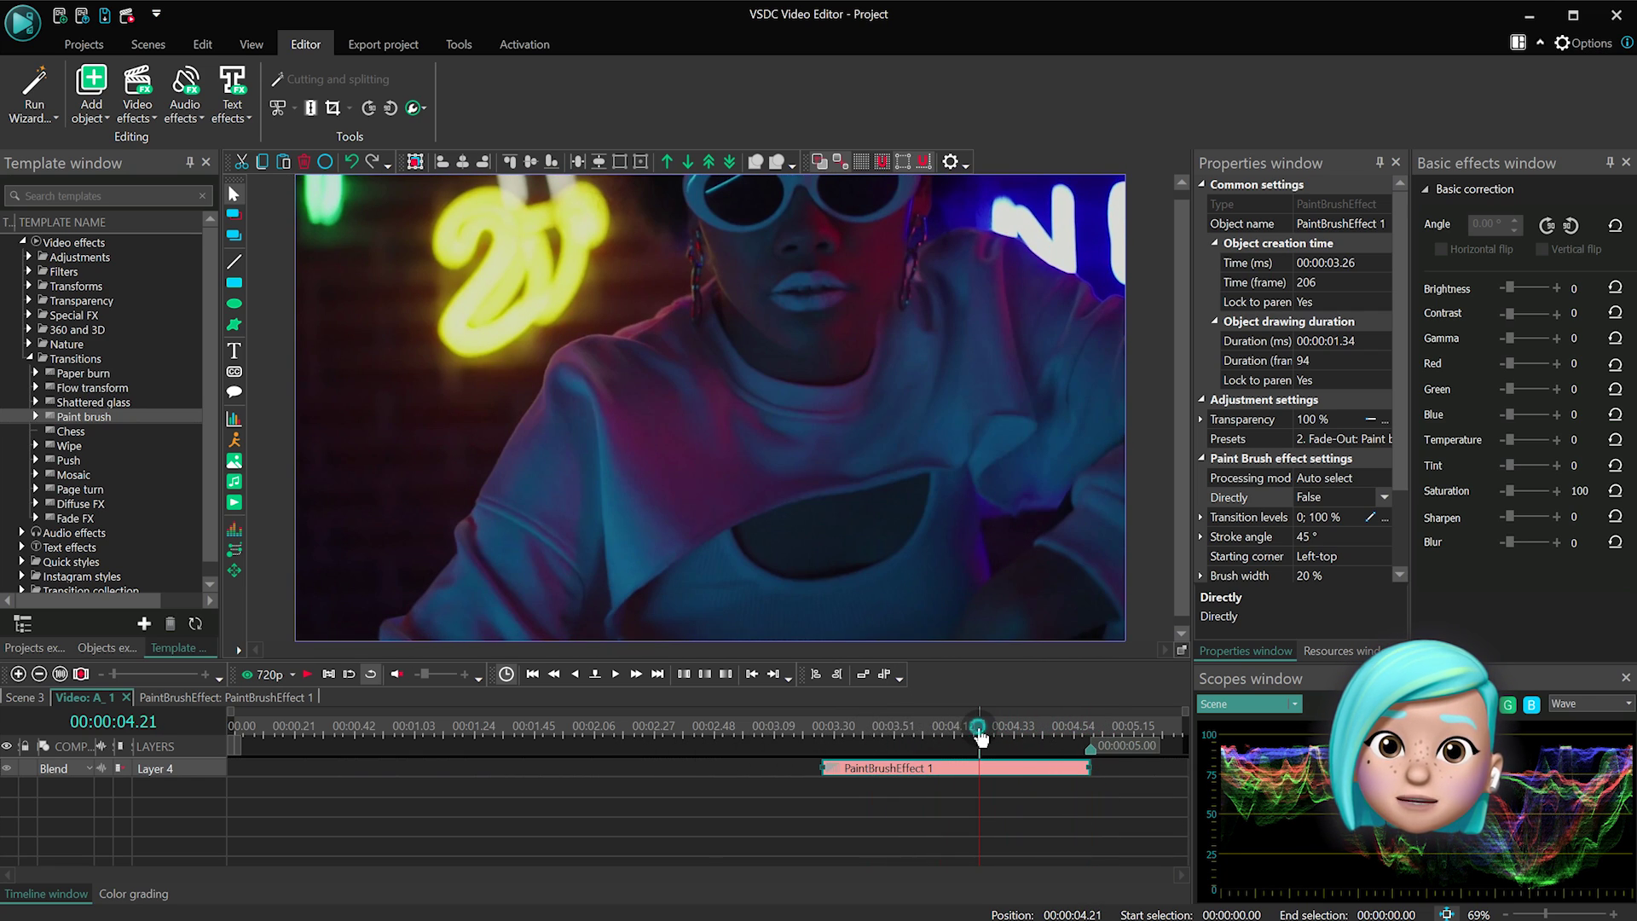
{"action": "left_click_drag", "start_coordinate": [981, 738], "coordinate": [1054, 759]}
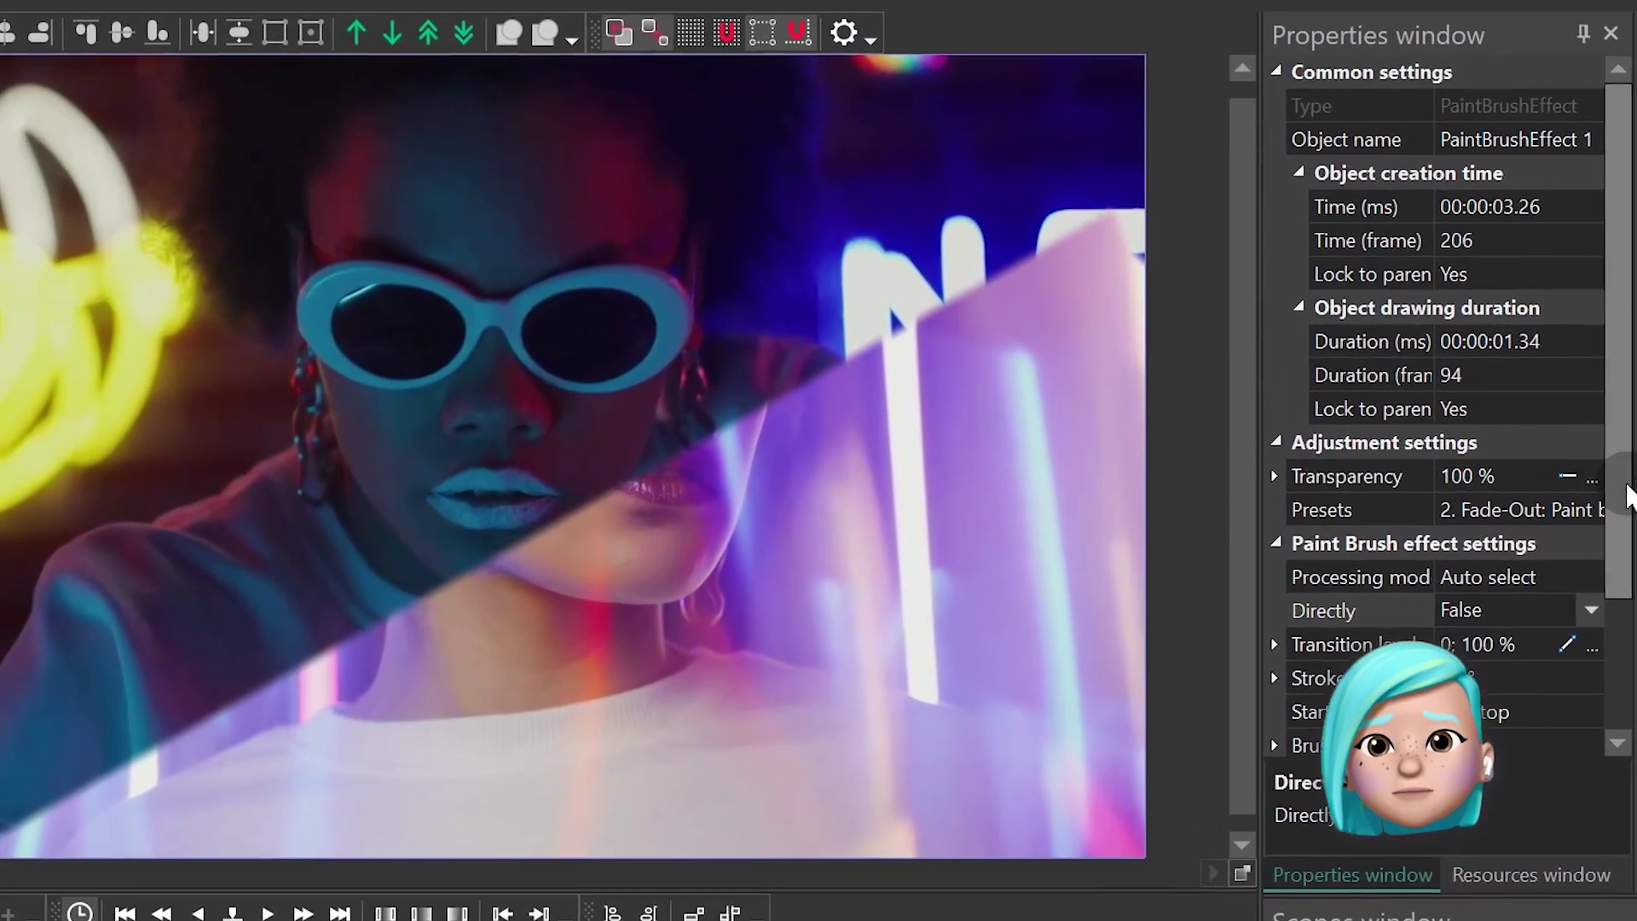
Set the paint brush to an 80° stroke angle, Right-bottom starting corner, and 5% brush width.
{"action": "scroll", "coordinate": [1628, 495], "scroll_direction": "down", "scroll_amount": 4}
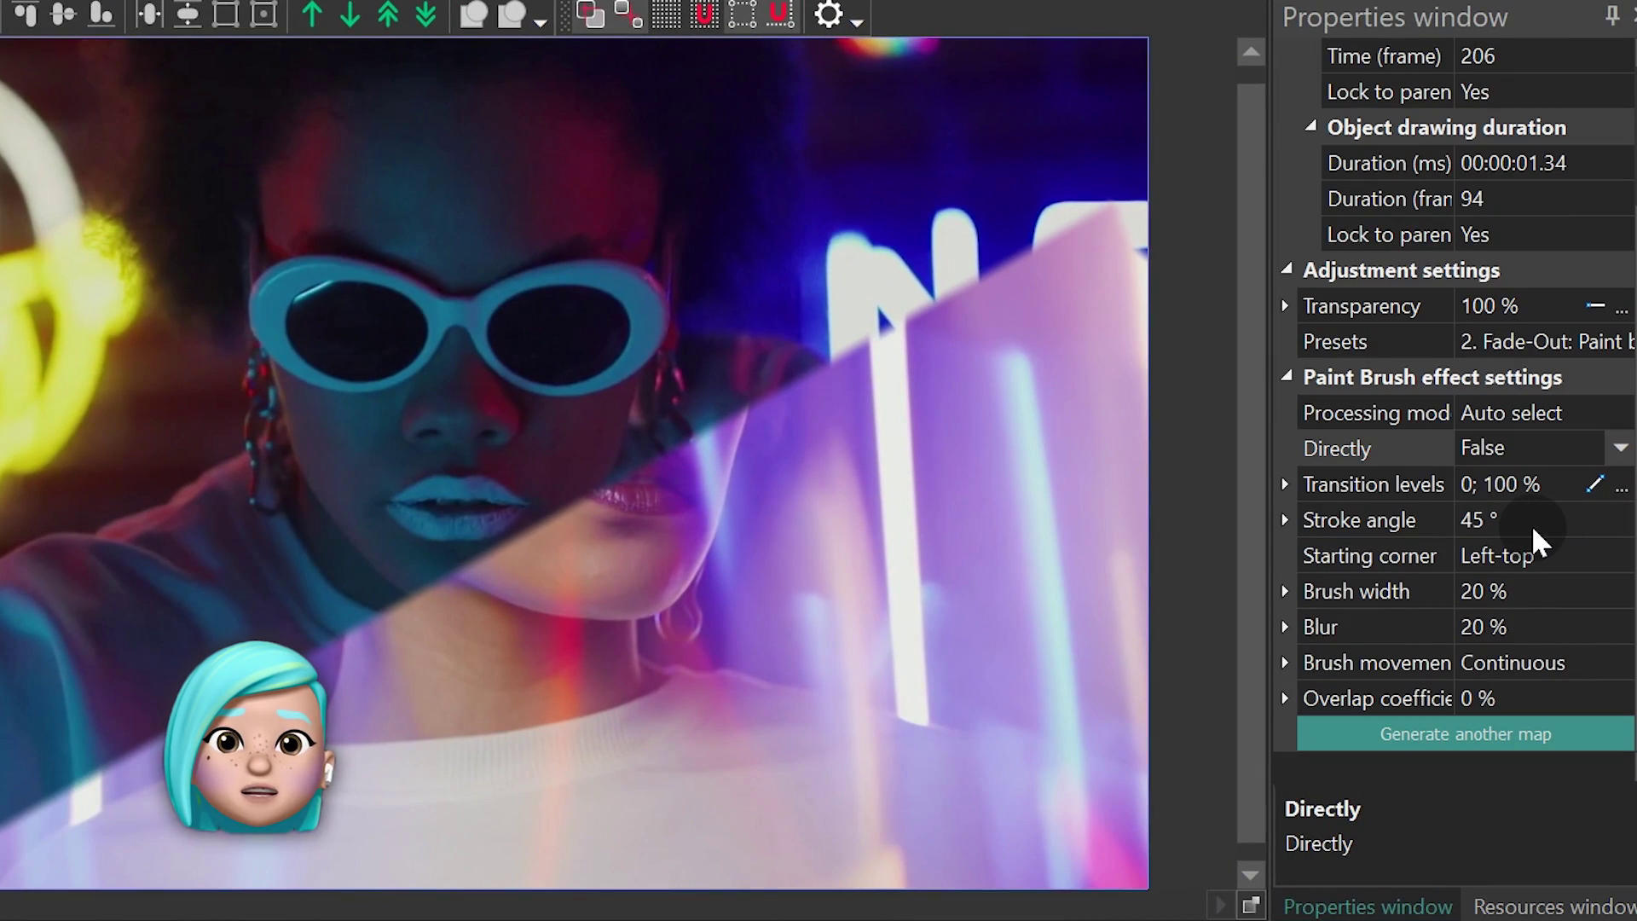
{"action": "type", "text": "80"}
{"action": "key", "text": "Return"}
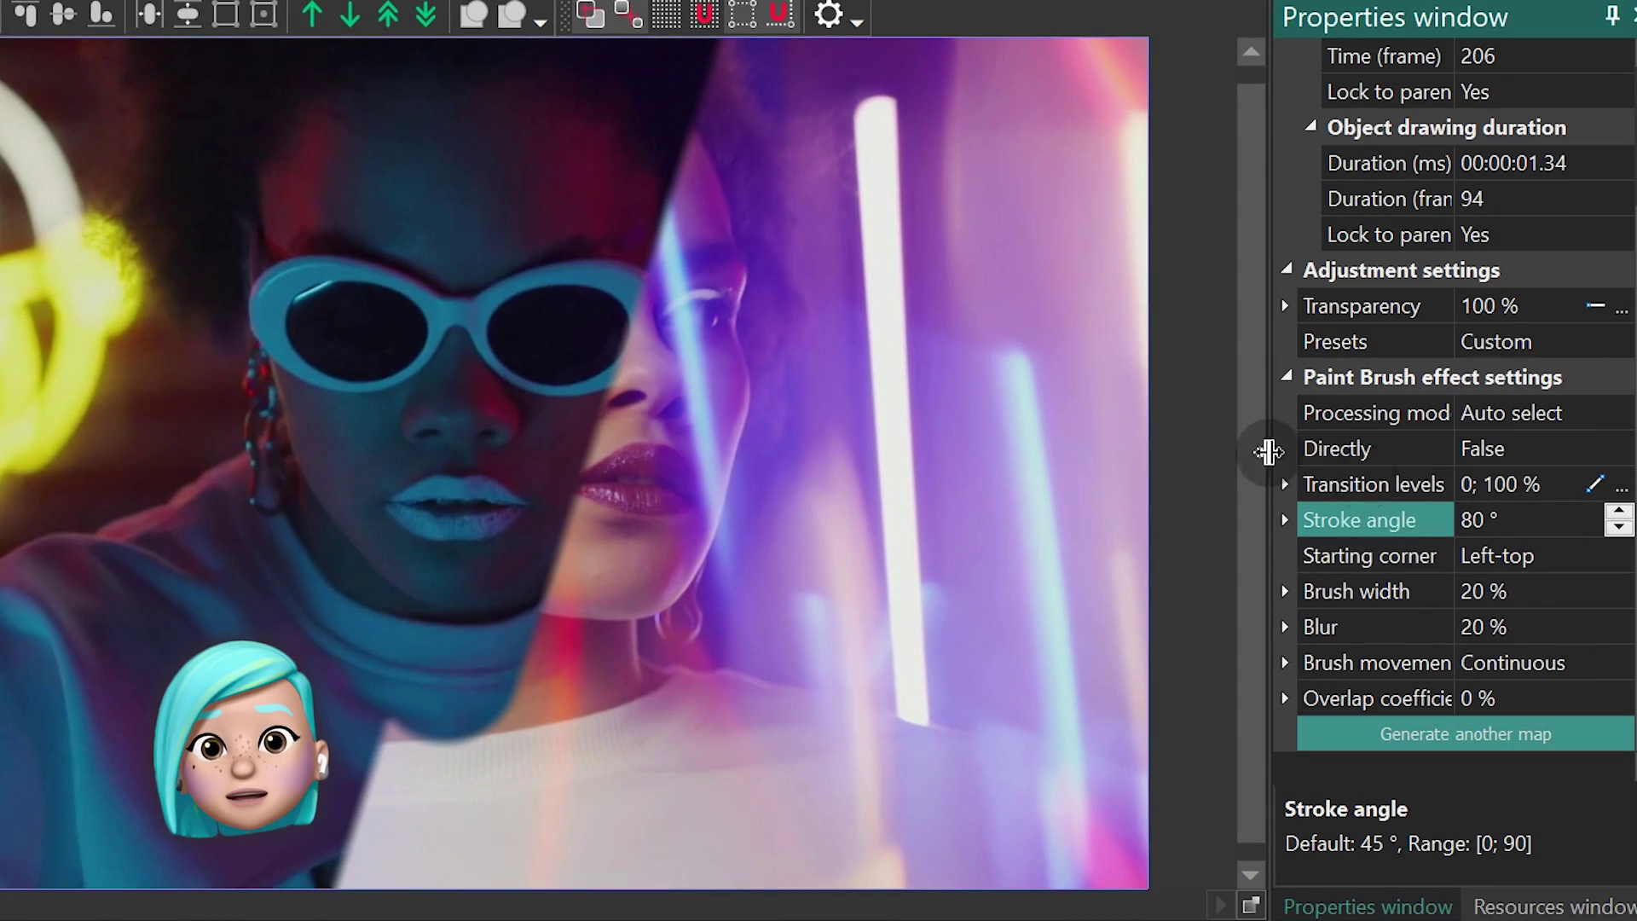
{"action": "double_click", "coordinate": [1567, 563]}
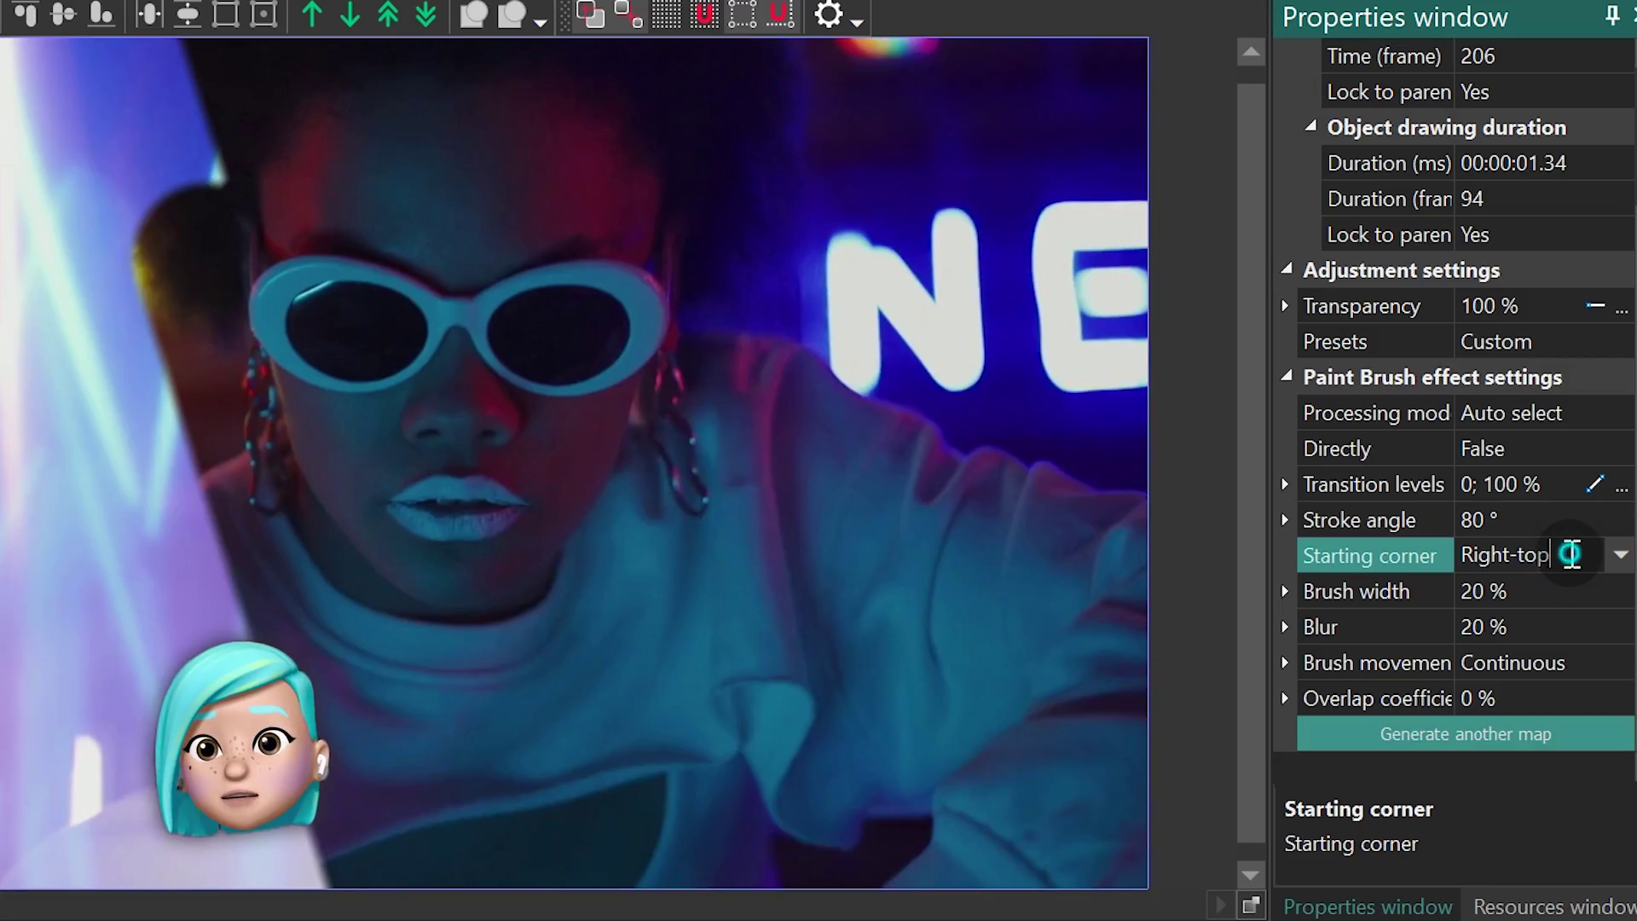
{"action": "double_click", "coordinate": [1571, 554]}
{"action": "left_click", "coordinate": [1559, 590]}
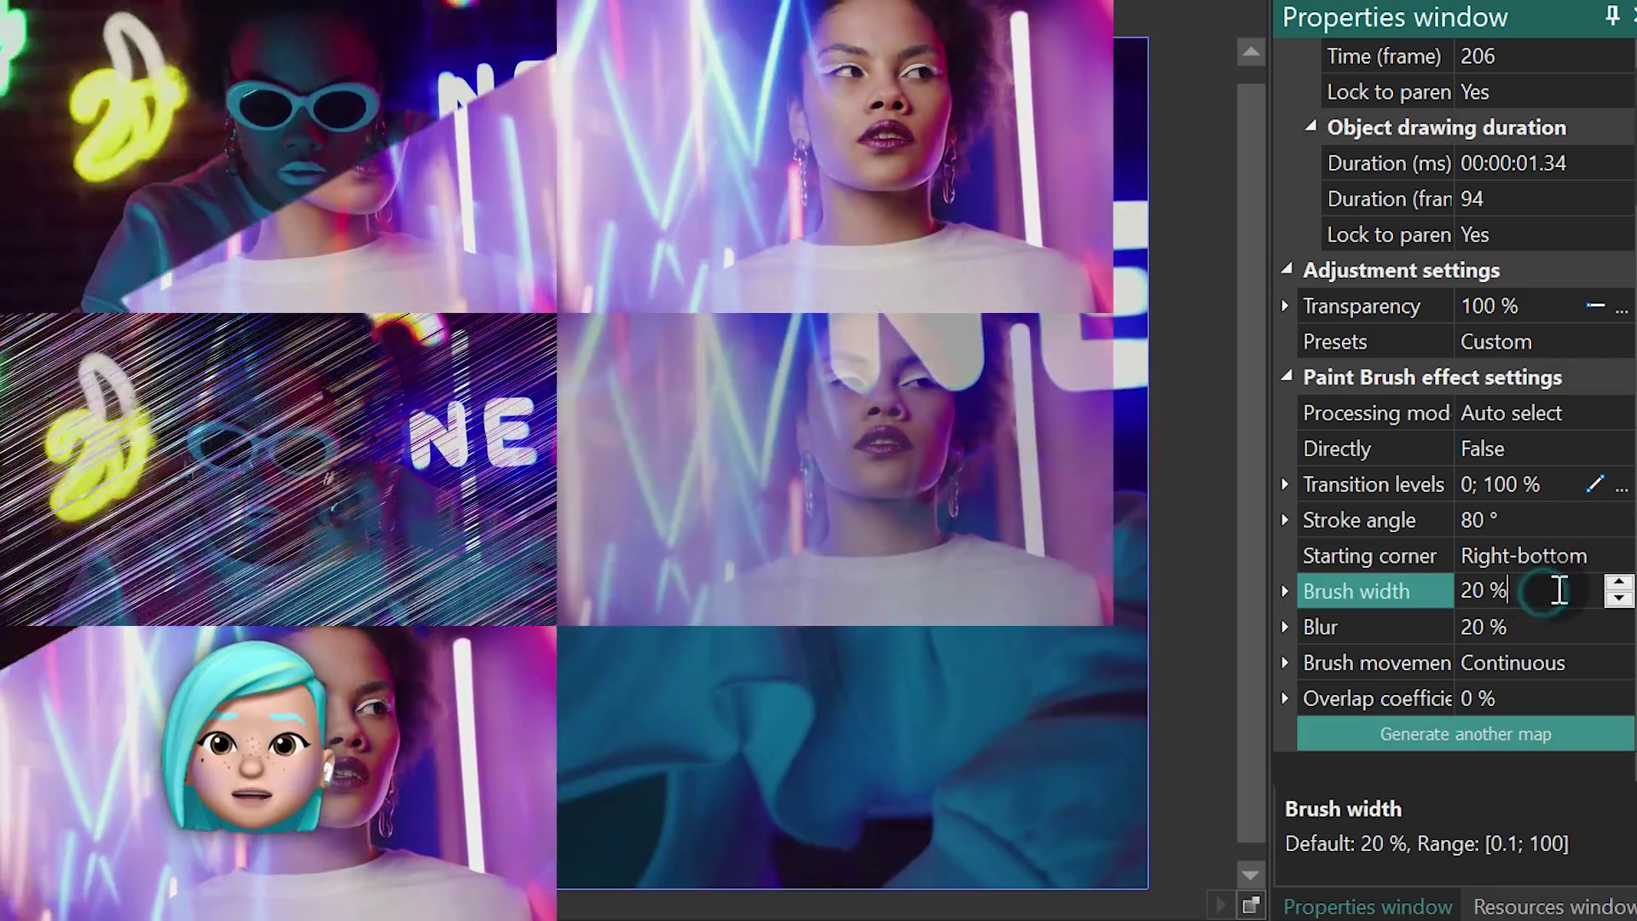
{"action": "key", "text": "ctrl+a"}
{"action": "type", "text": "5"}
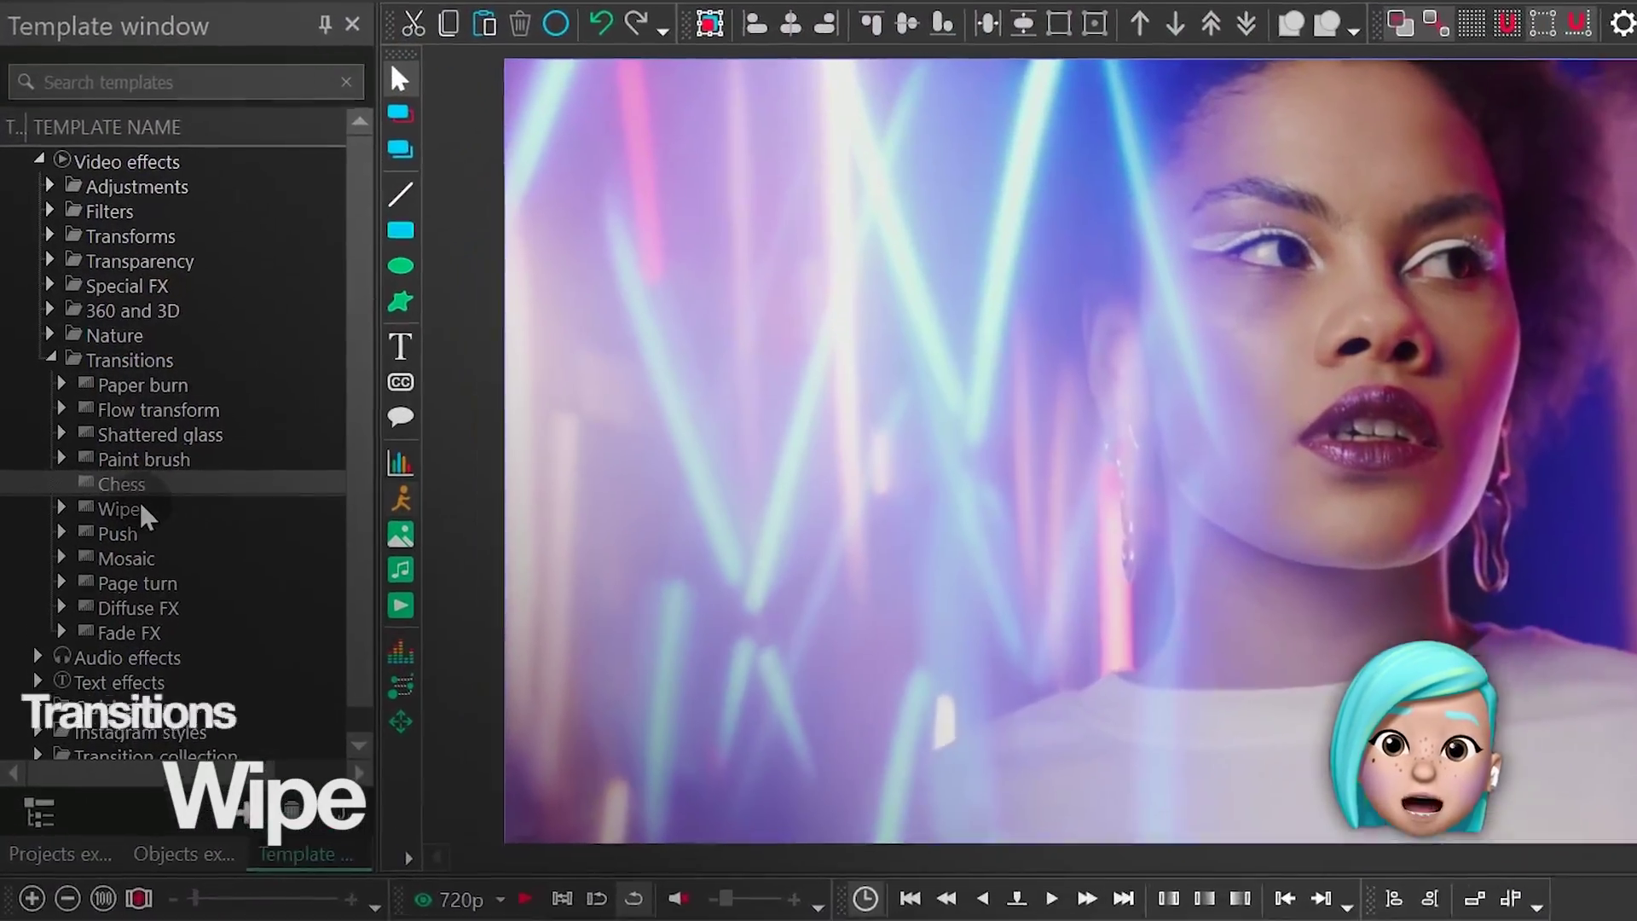
Apply the Wipe, Push and Mosaic transitions to the video in turn.
{"action": "left_click_drag", "start_coordinate": [145, 516], "coordinate": [878, 347]}
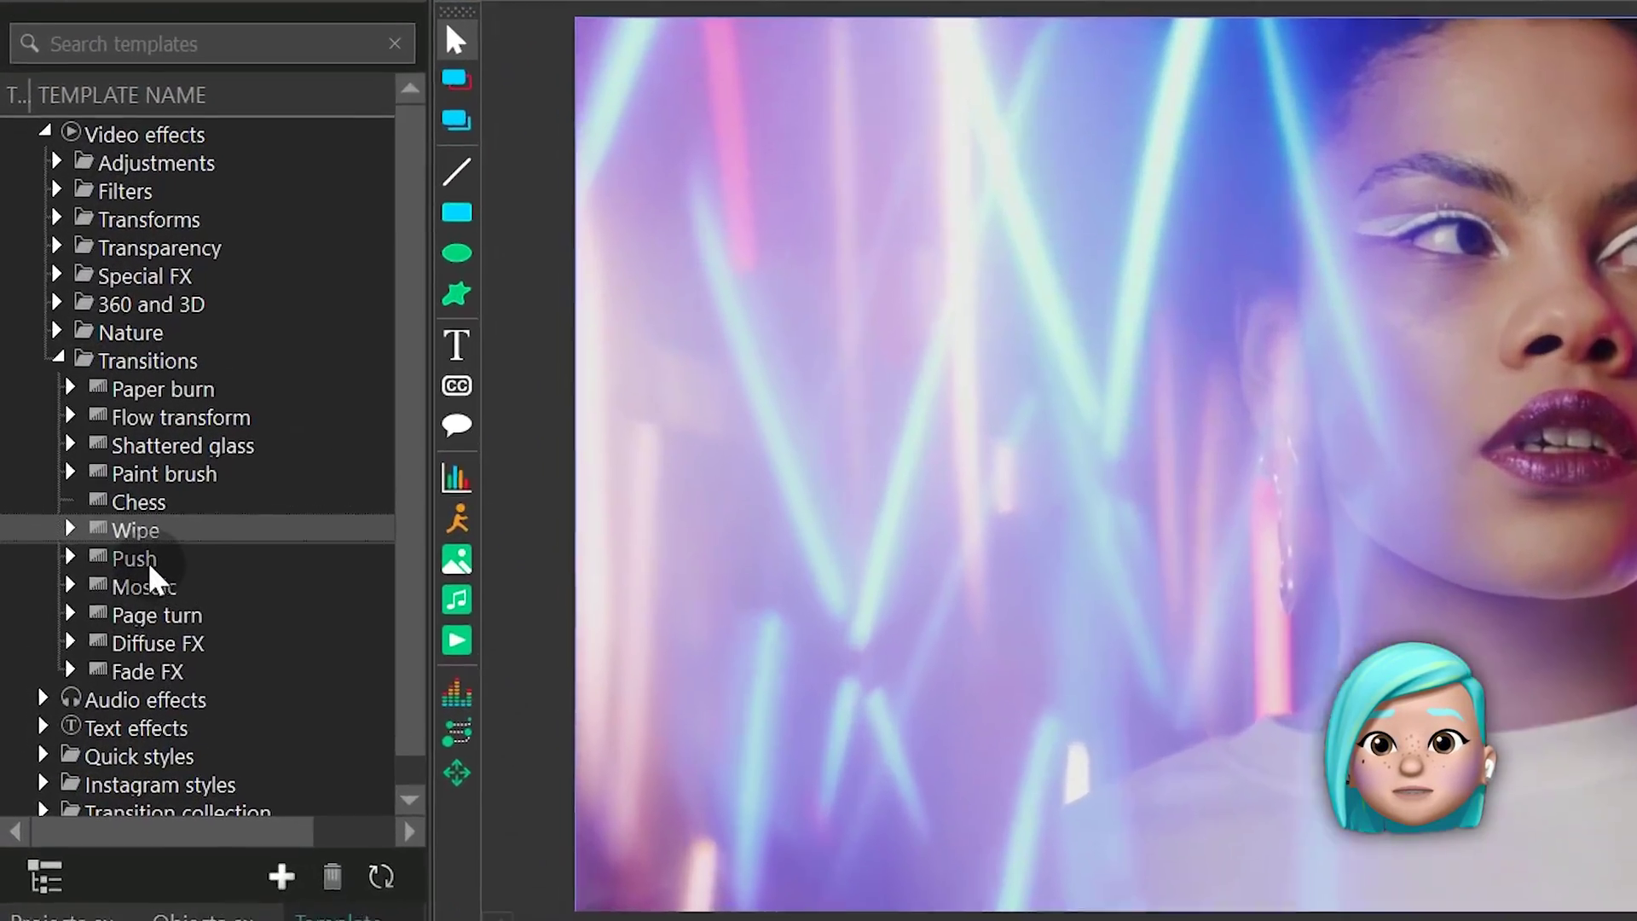
{"action": "left_click_drag", "start_coordinate": [146, 561], "coordinate": [1543, 588]}
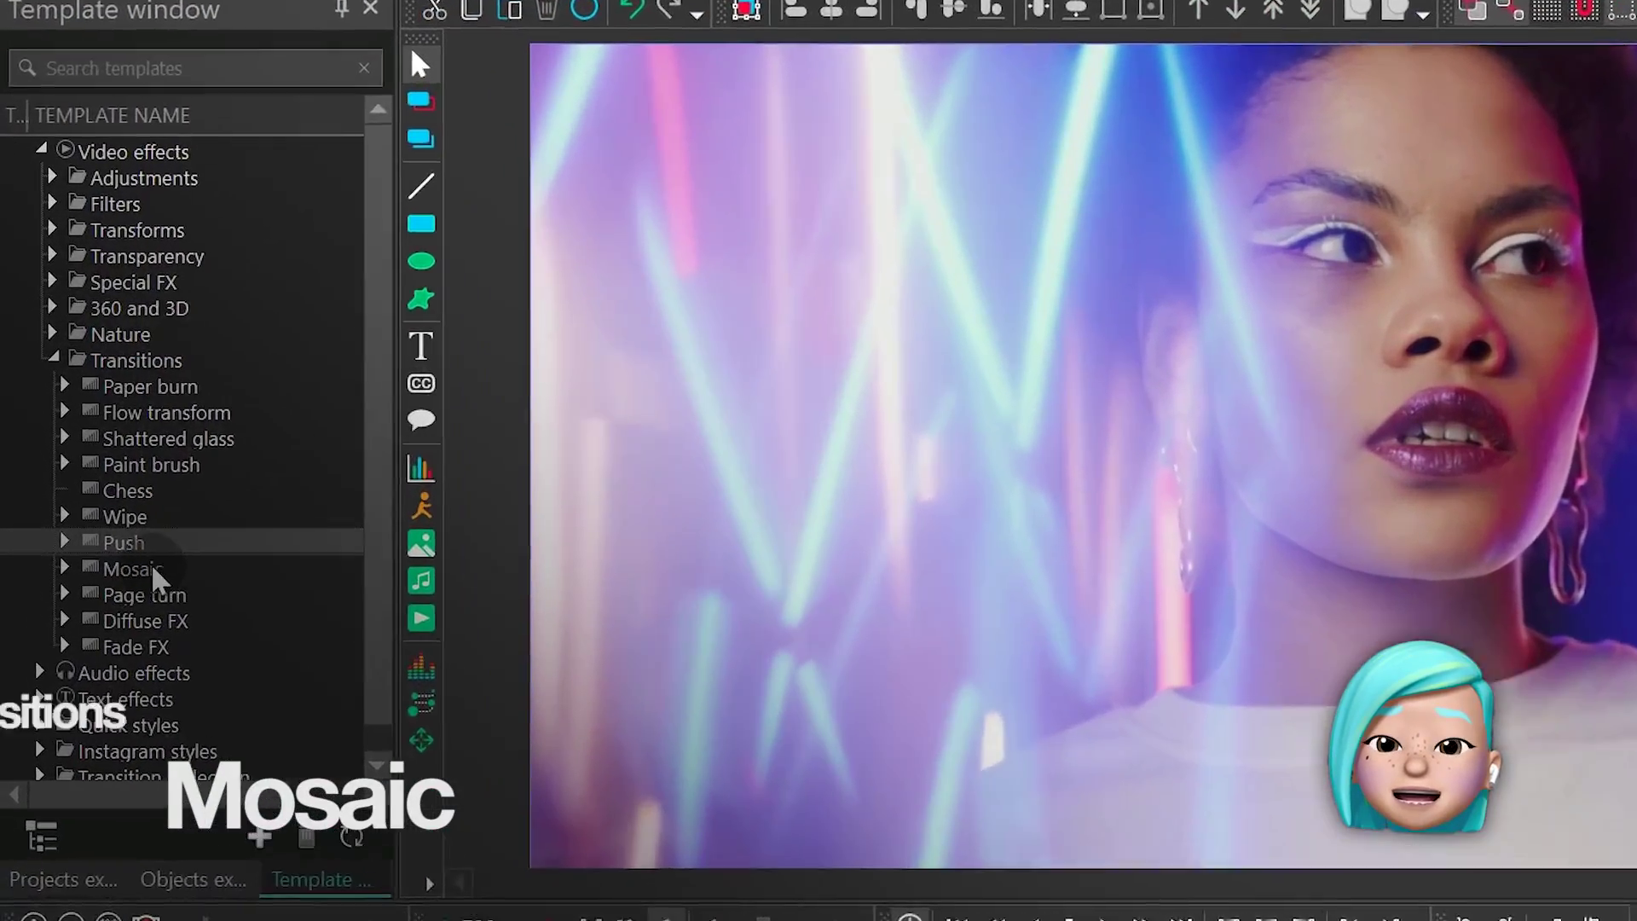
{"action": "left_click_drag", "start_coordinate": [78, 474], "coordinate": [197, 467]}
{"action": "left_click_drag", "start_coordinate": [372, 564], "coordinate": [1558, 405]}
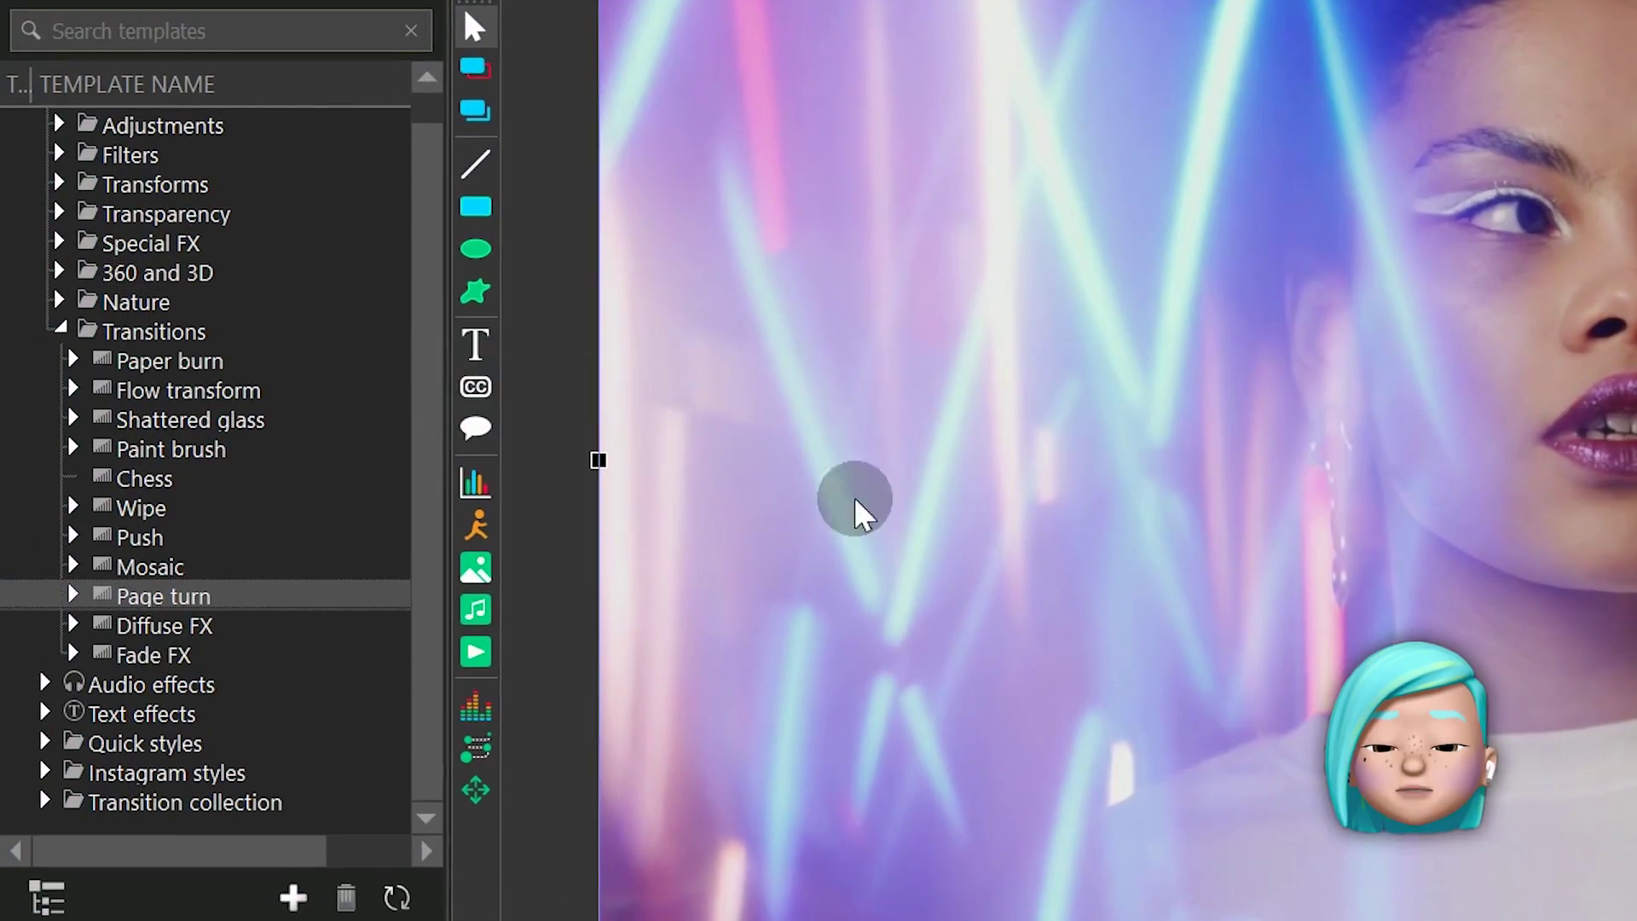
Add a Page turn transition, play it back, and change its direction type.
{"action": "left_click_drag", "start_coordinate": [183, 601], "coordinate": [798, 393]}
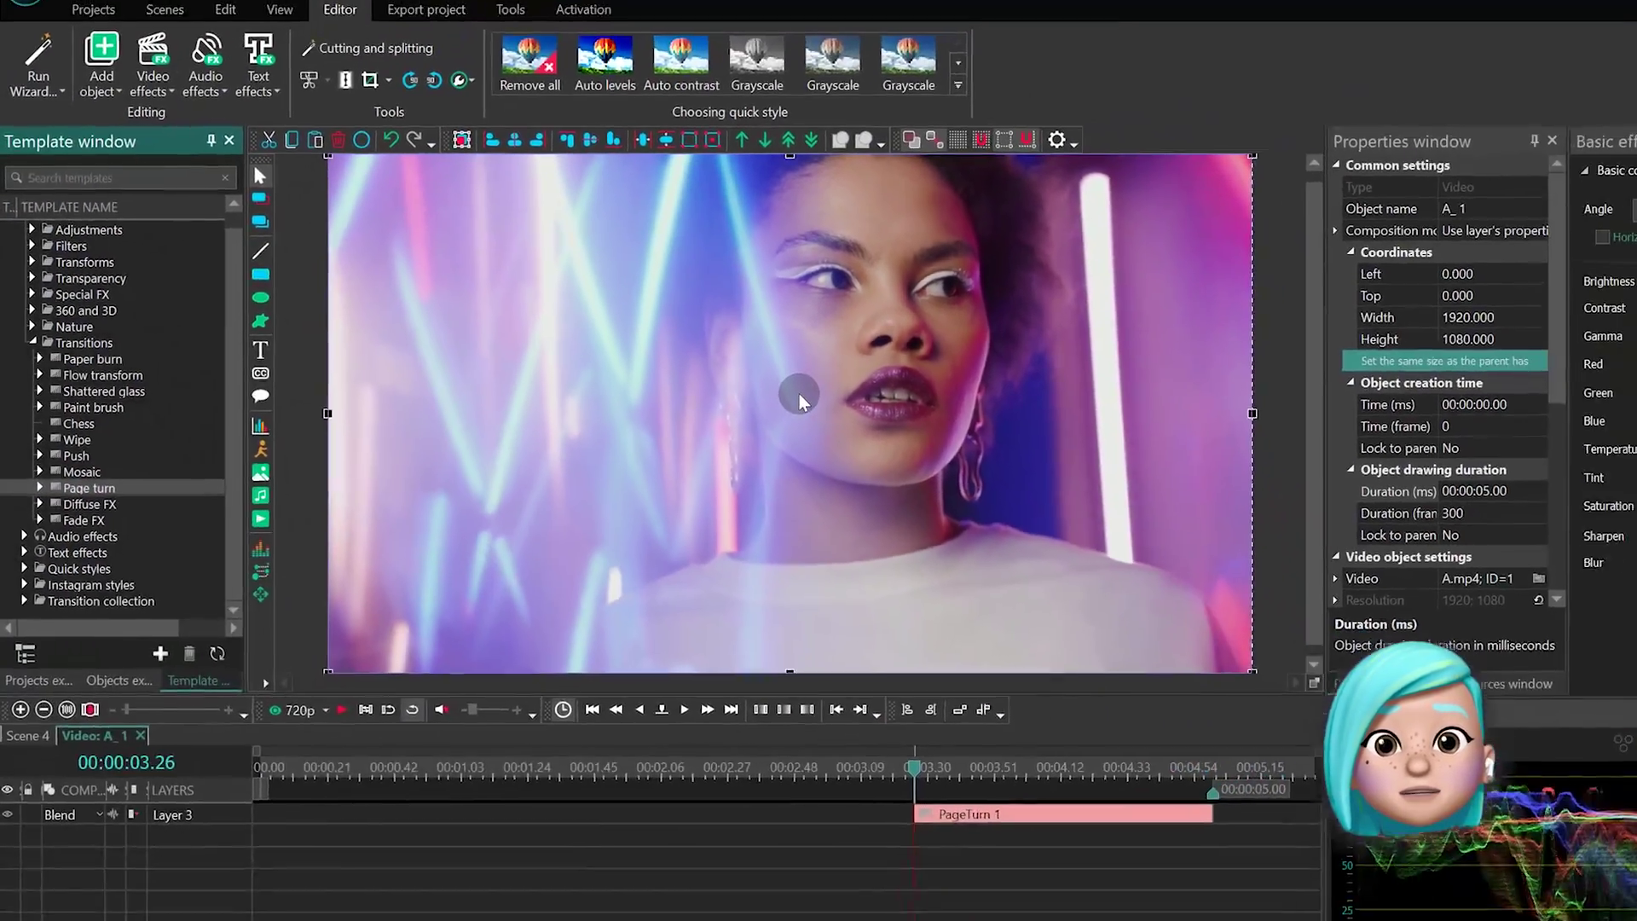
{"action": "key", "text": "space"}
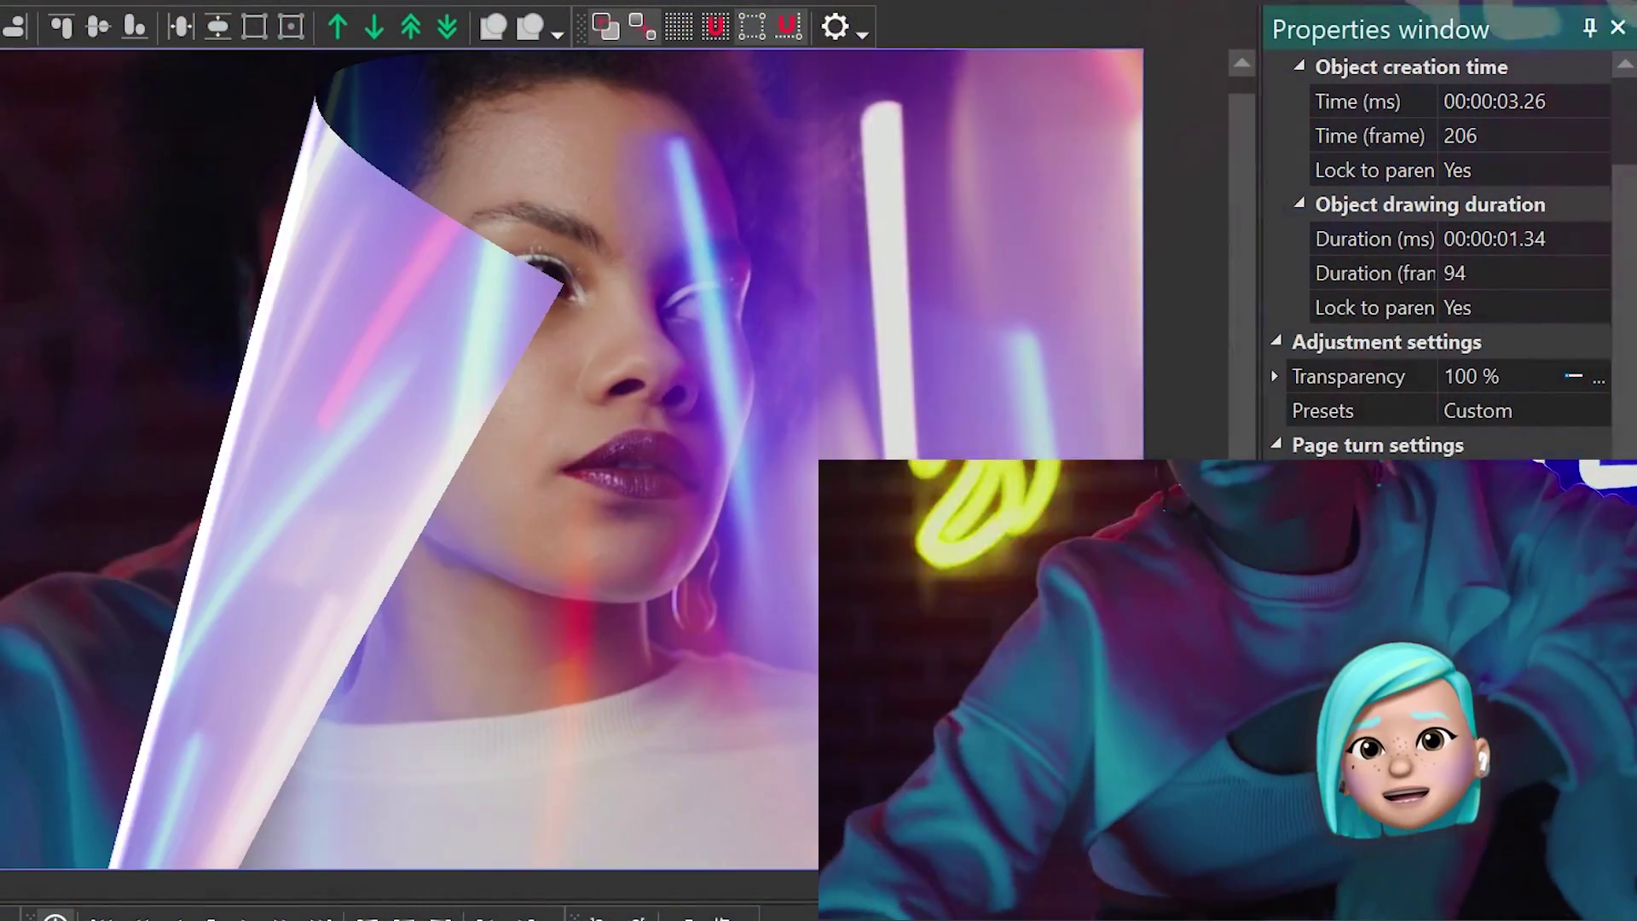
{"action": "left_click", "coordinate": [1535, 567]}
{"action": "double_click", "coordinate": [1535, 552]}
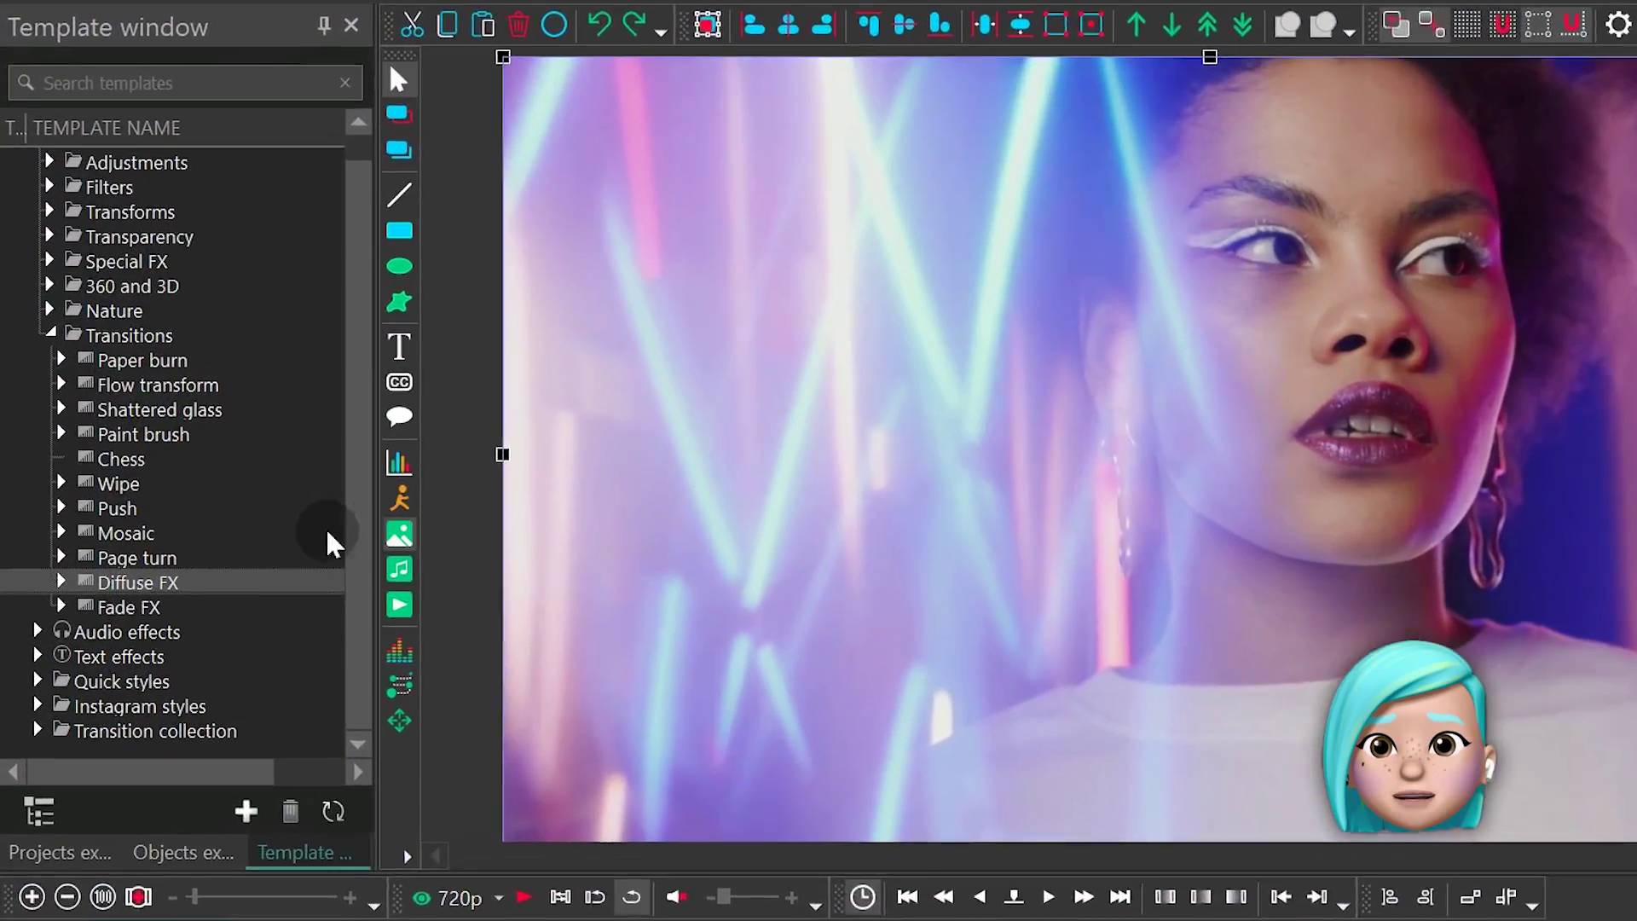
Drop Diffuse FX onto the video, set Type to Bottom to top, and toggle Directly on then off.
{"action": "left_click_drag", "start_coordinate": [201, 584], "coordinate": [1272, 452]}
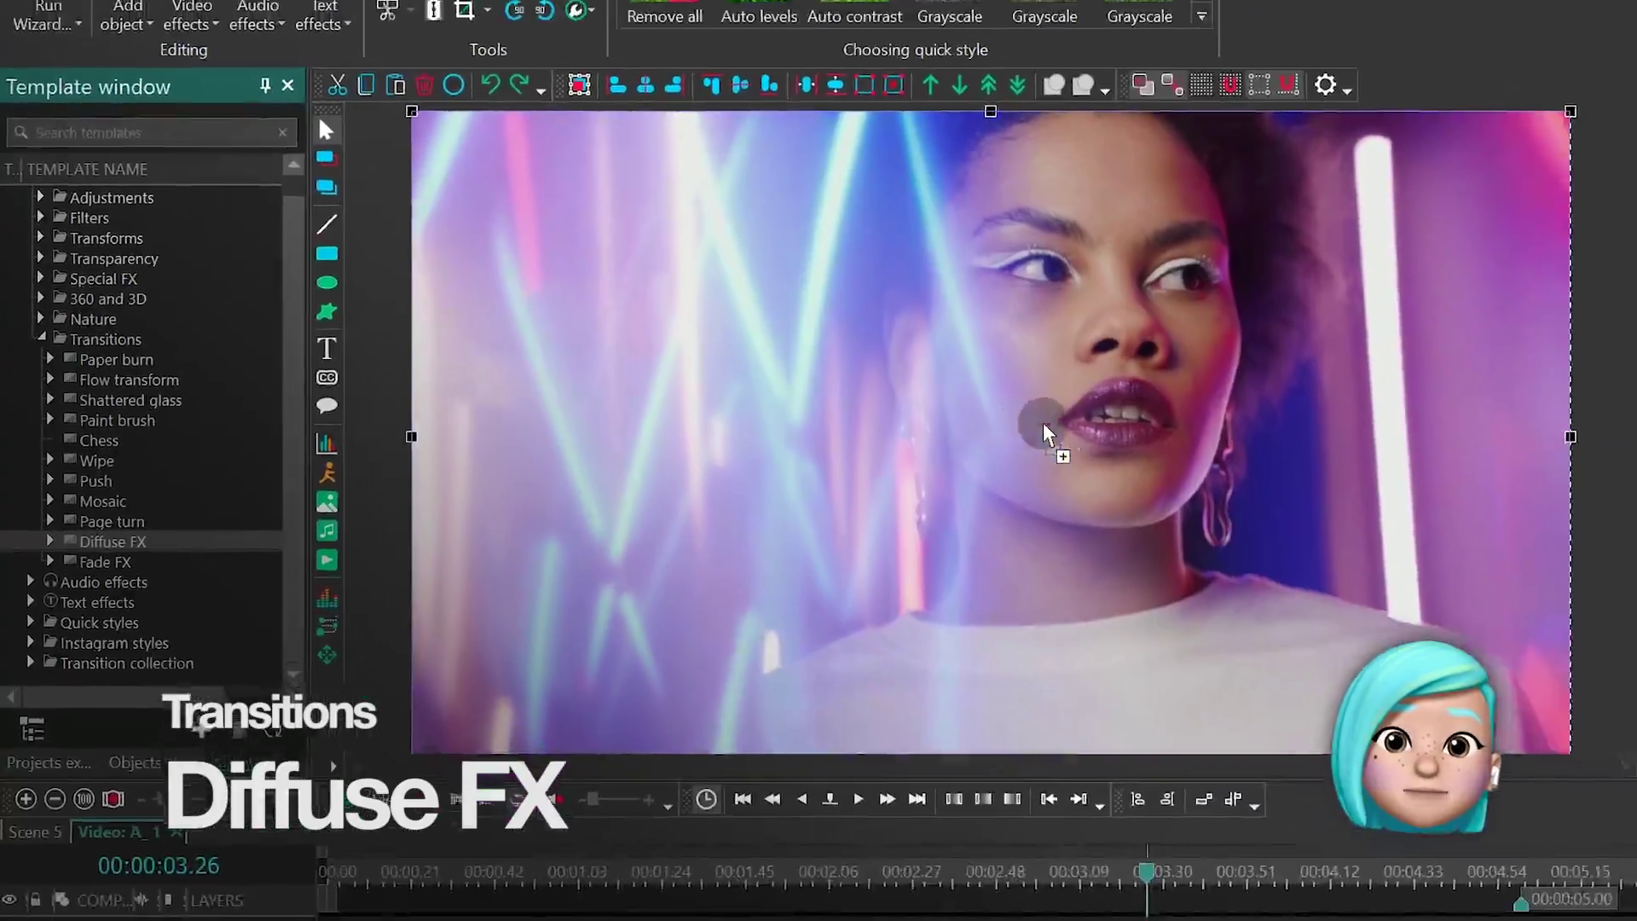
{"action": "left_click_drag", "start_coordinate": [1047, 434], "coordinate": [1048, 437]}
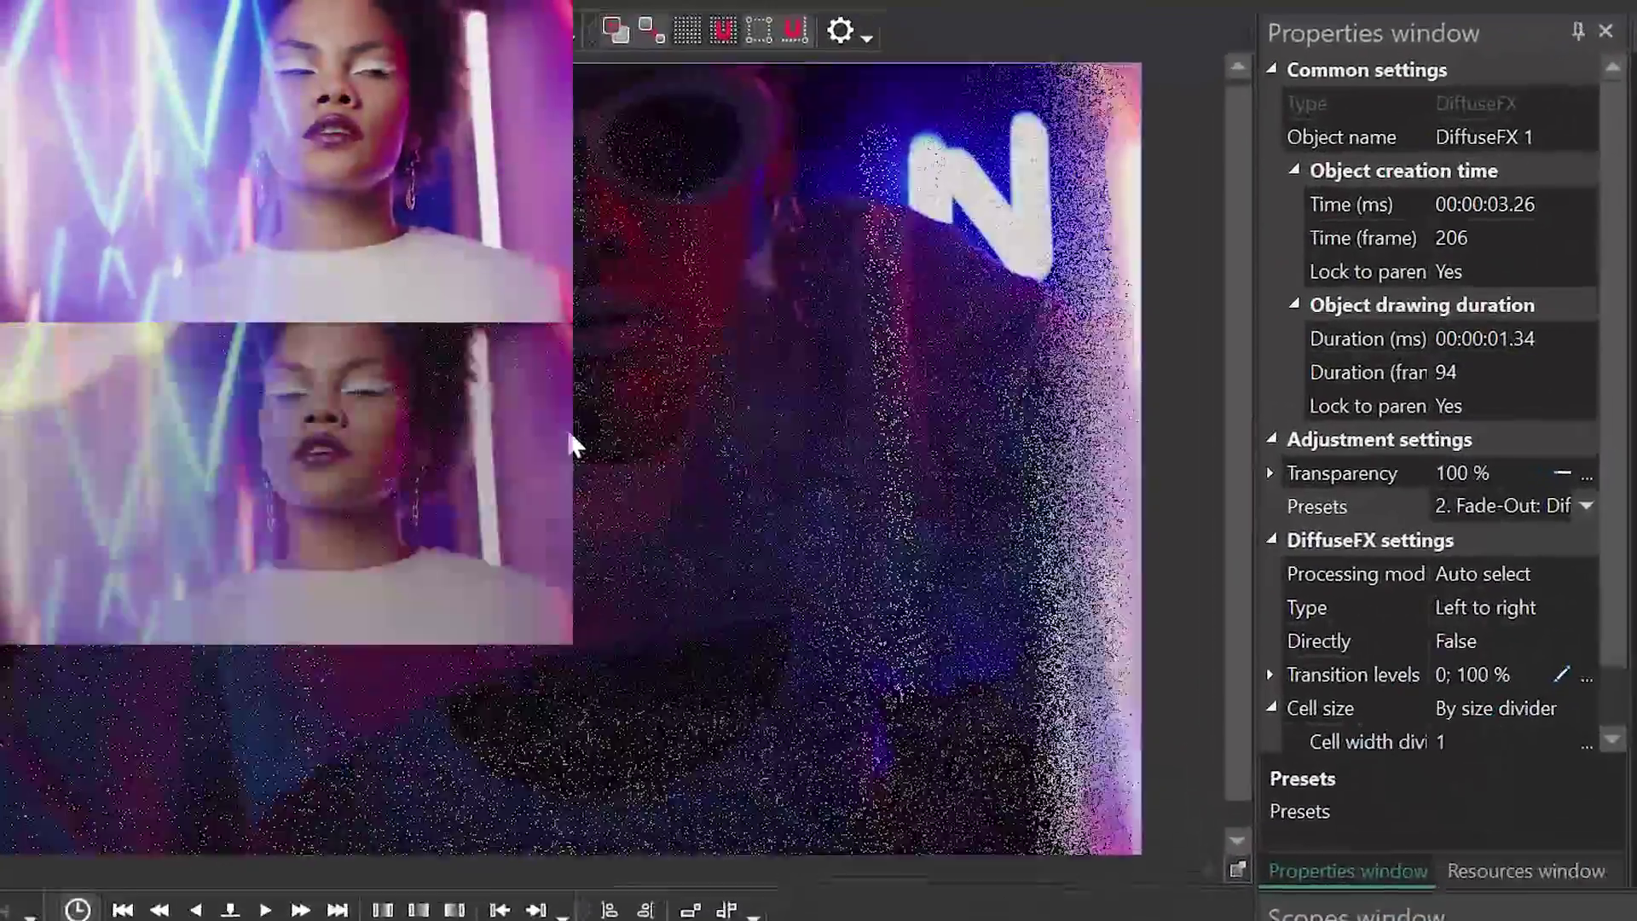
{"action": "left_click", "coordinate": [1573, 538]}
{"action": "left_click", "coordinate": [1533, 564]}
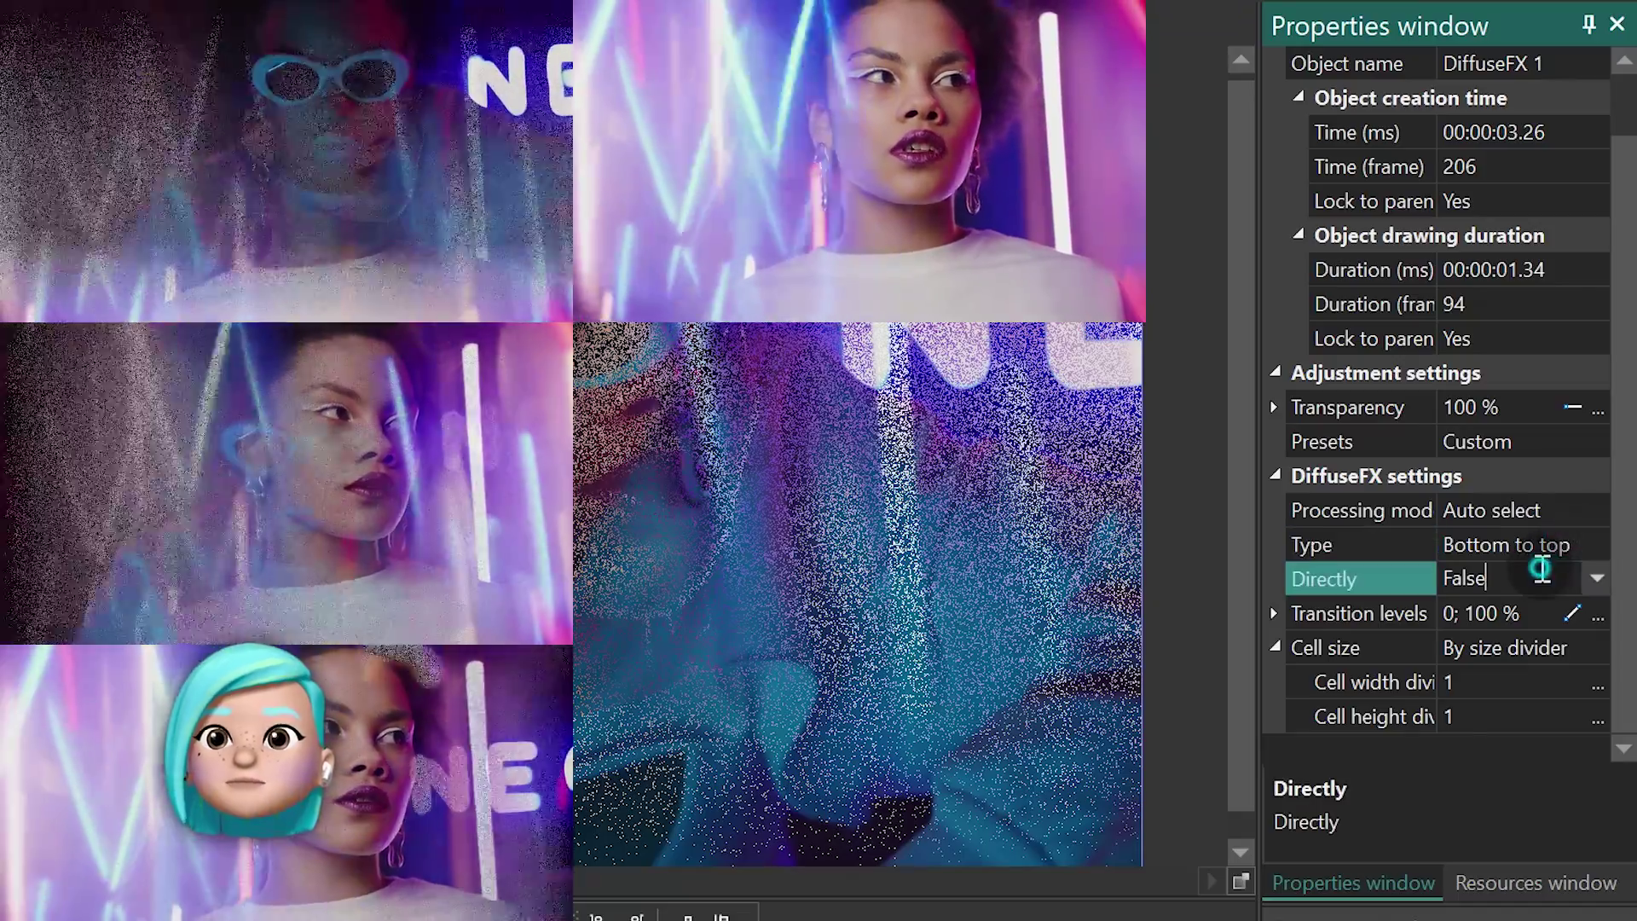
{"action": "double_click", "coordinate": [1527, 578]}
{"action": "double_click", "coordinate": [1527, 578]}
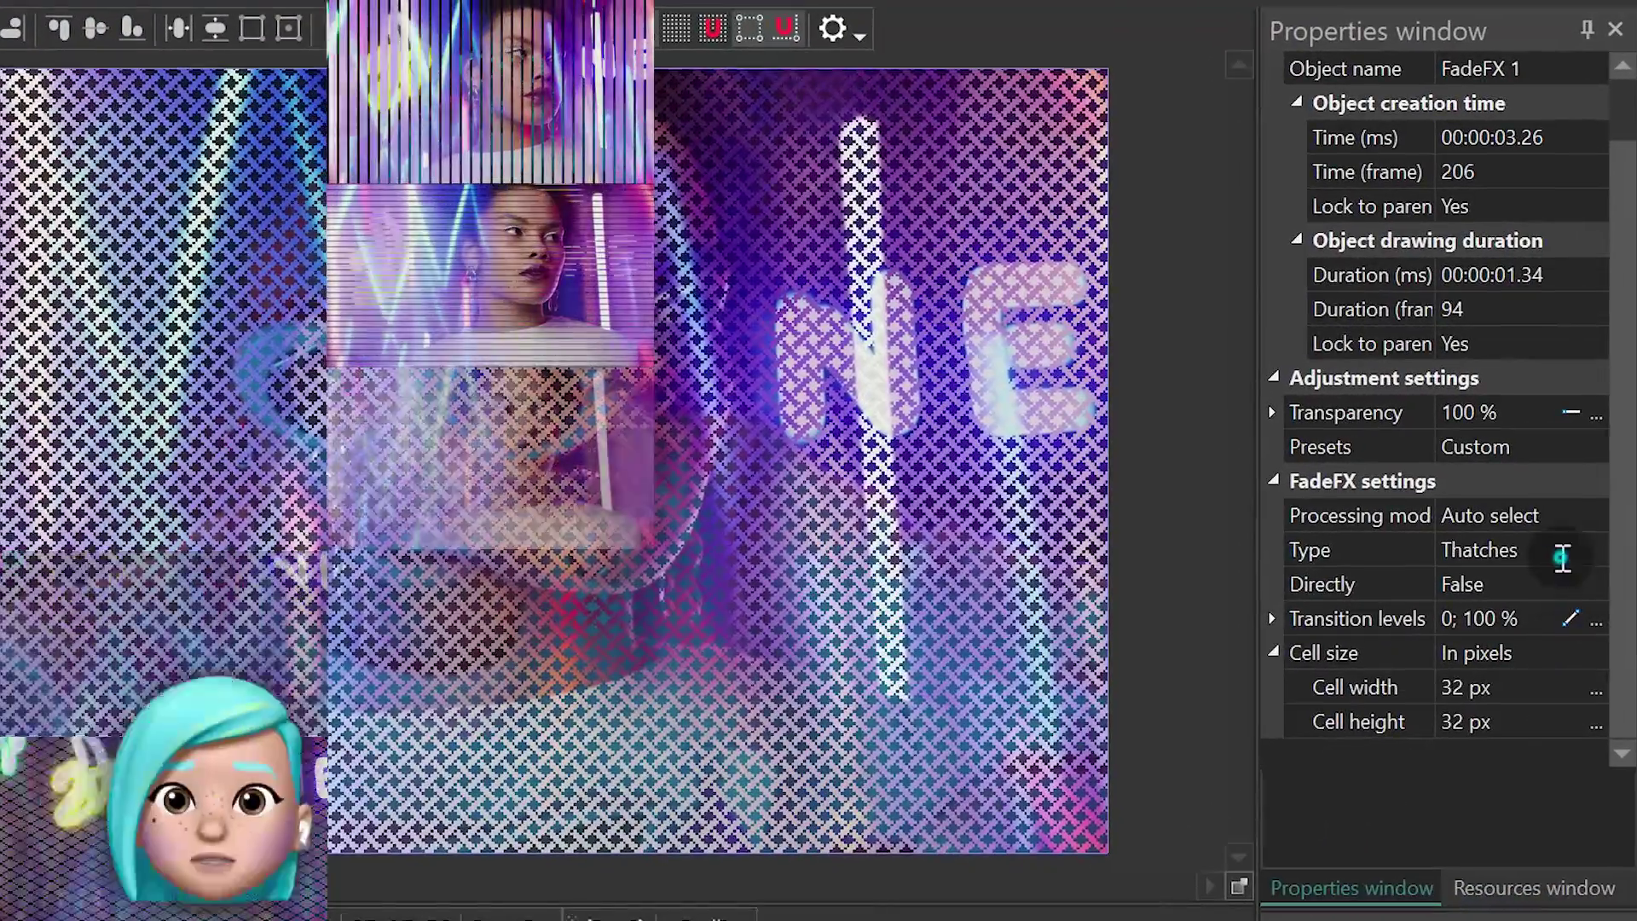
Cycle the Fade FX pattern type through Dots, Grid and Rotated grid.
{"action": "double_click", "coordinate": [1562, 556]}
{"action": "double_click", "coordinate": [1549, 555]}
{"action": "double_click", "coordinate": [1527, 548]}
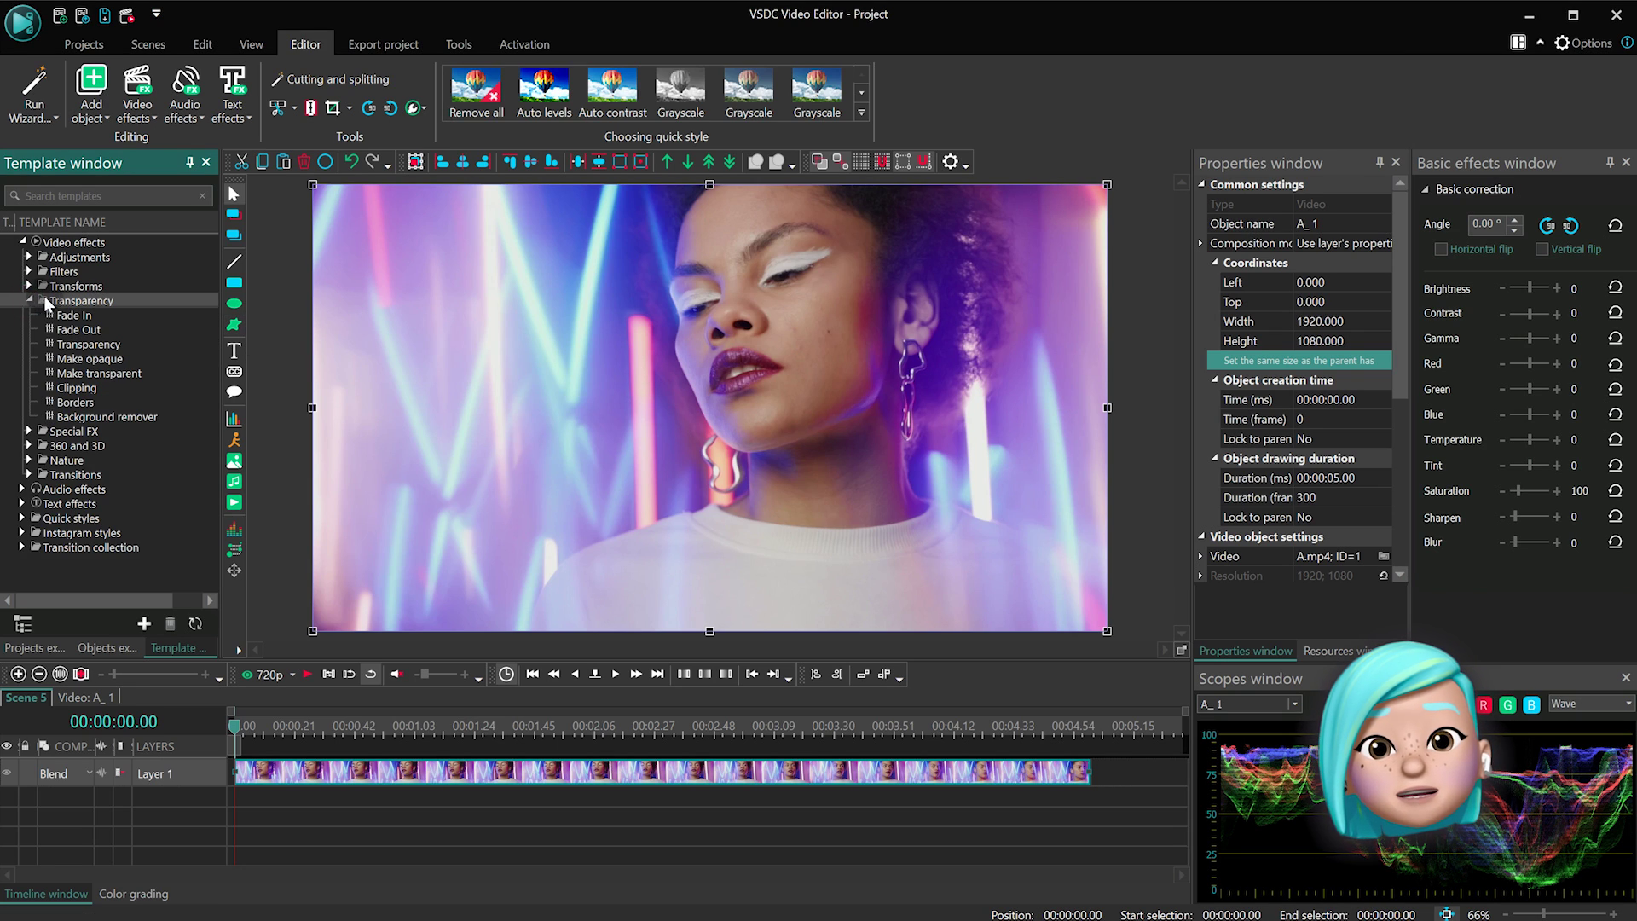
Add Fade In and Fade Out effects to the clip, previewing each.
{"action": "left_click_drag", "start_coordinate": [80, 315], "coordinate": [584, 337]}
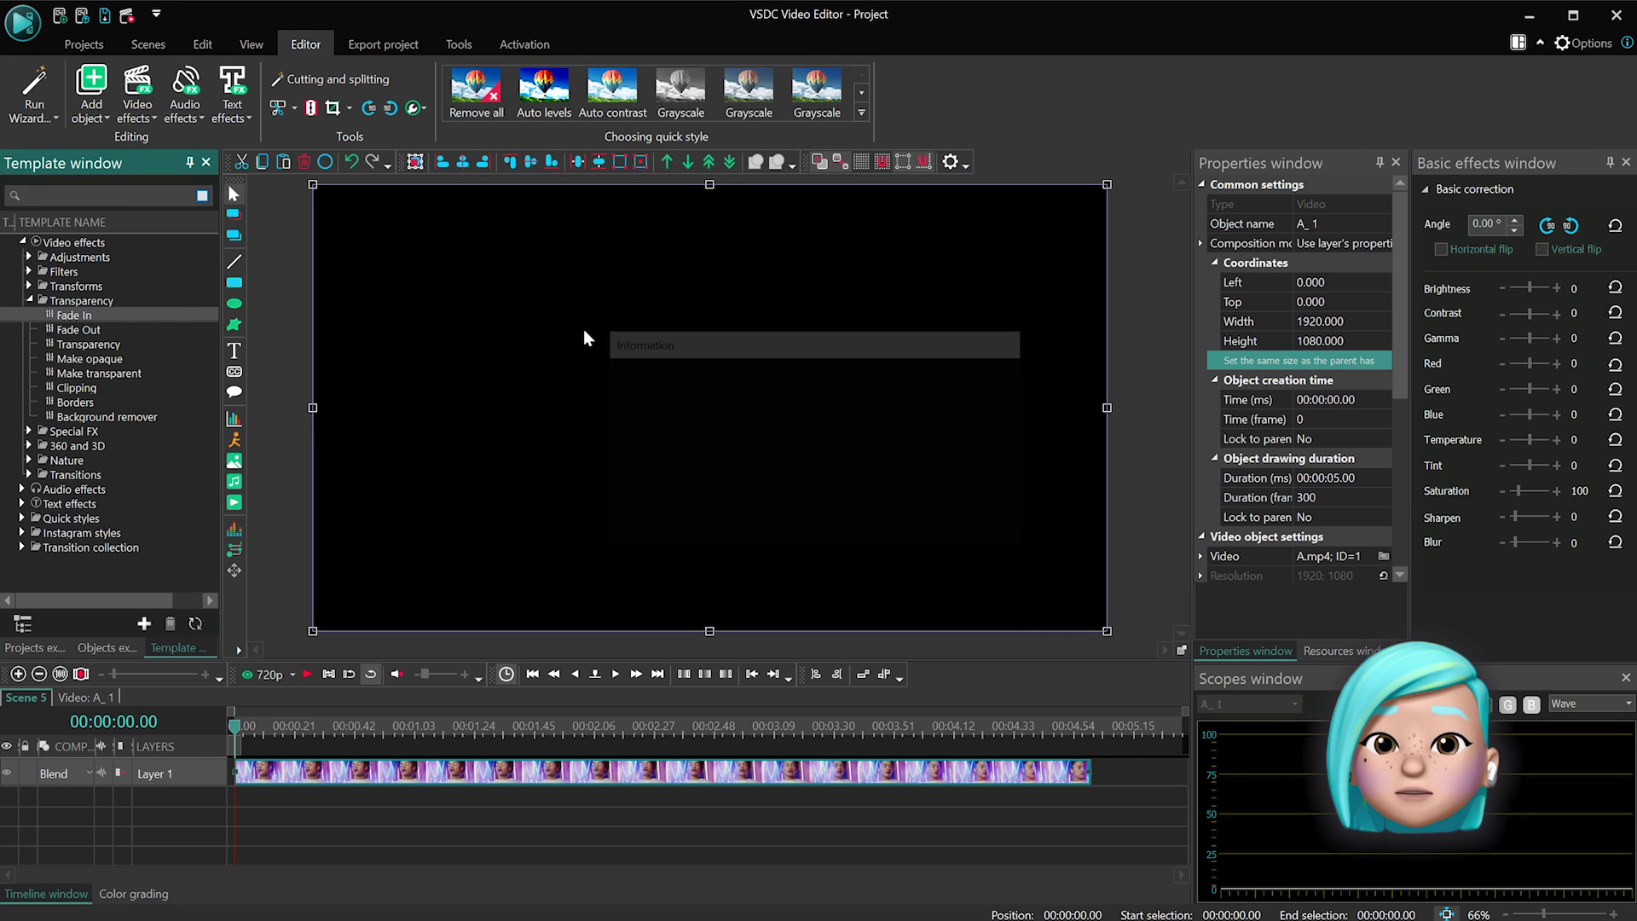
{"action": "key", "text": "space"}
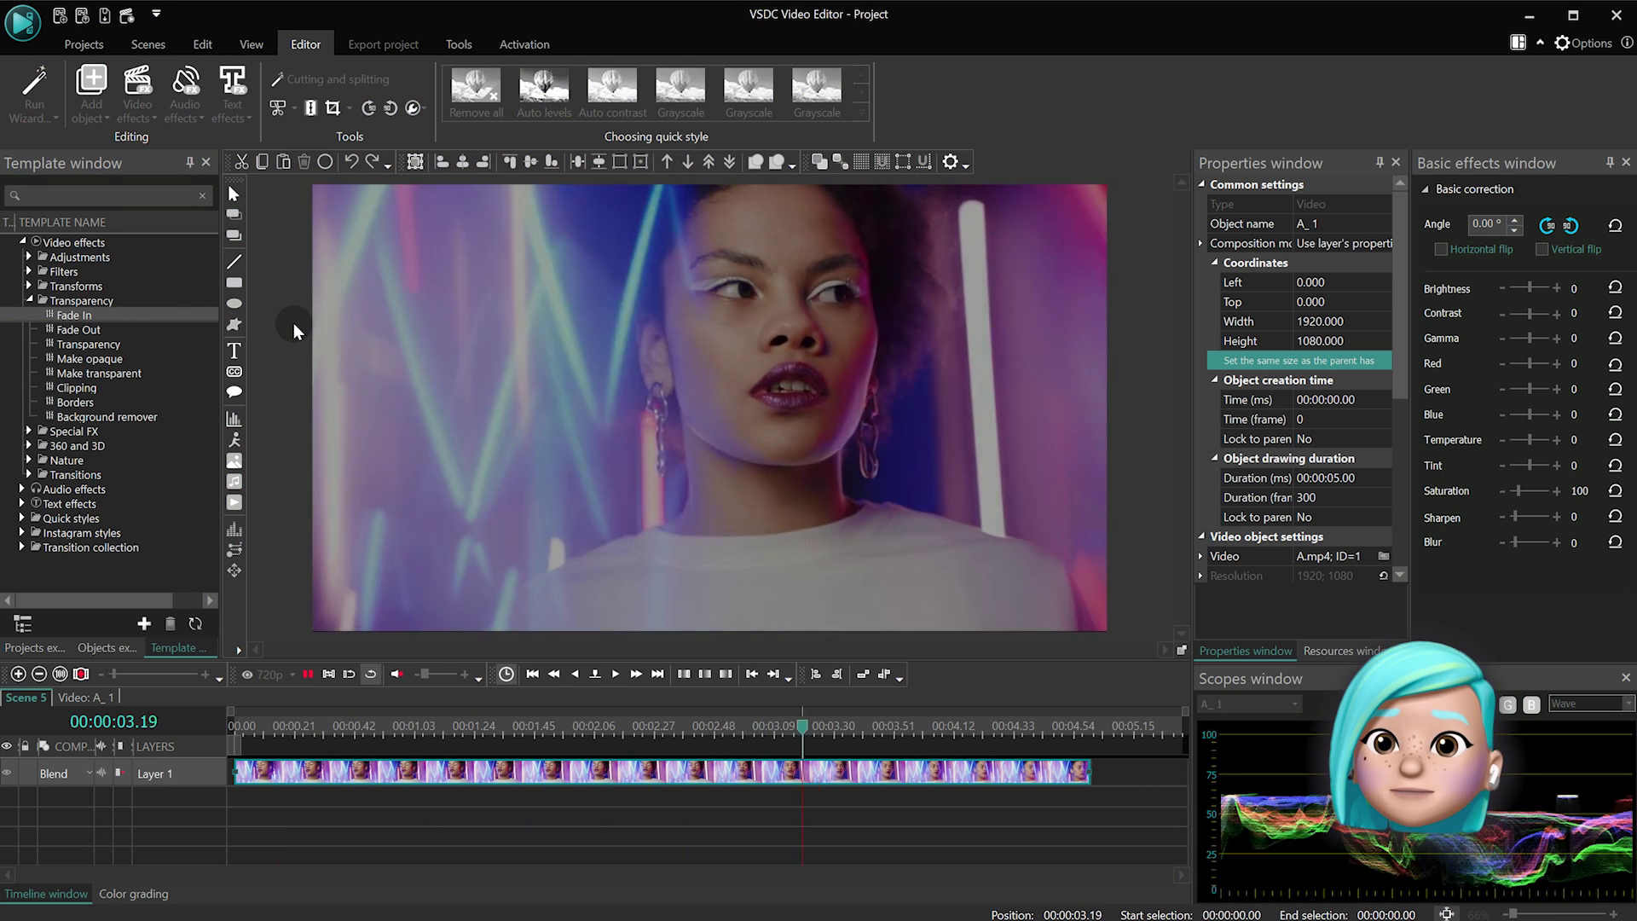
{"action": "key", "text": "space"}
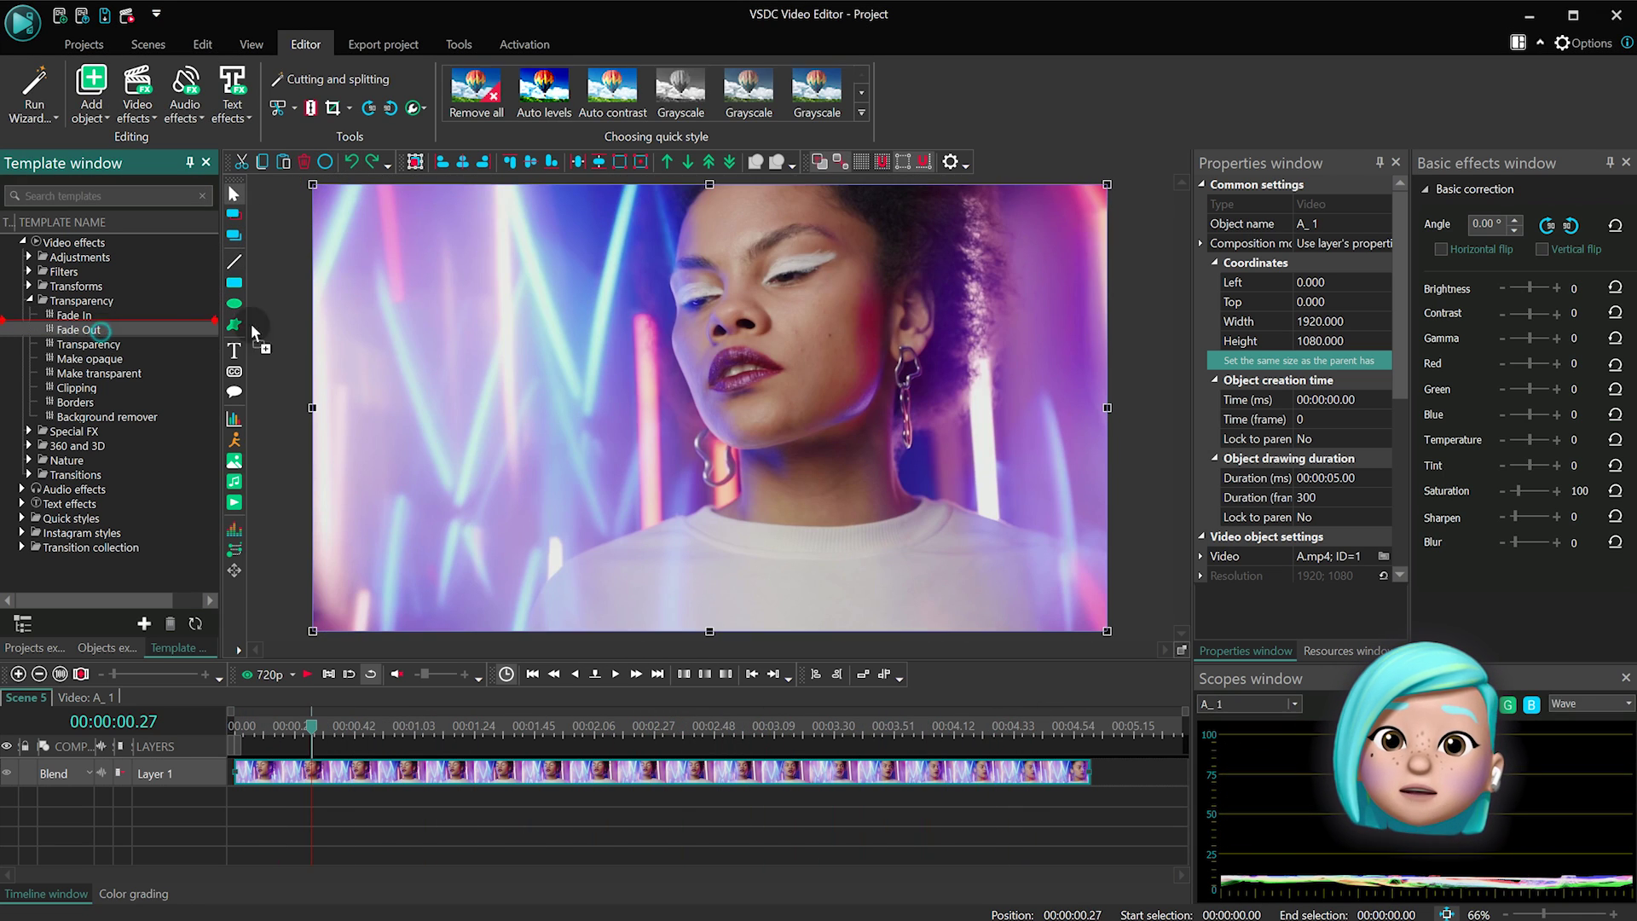
{"action": "left_click_drag", "start_coordinate": [478, 324], "coordinate": [478, 324]}
{"action": "key", "text": "space"}
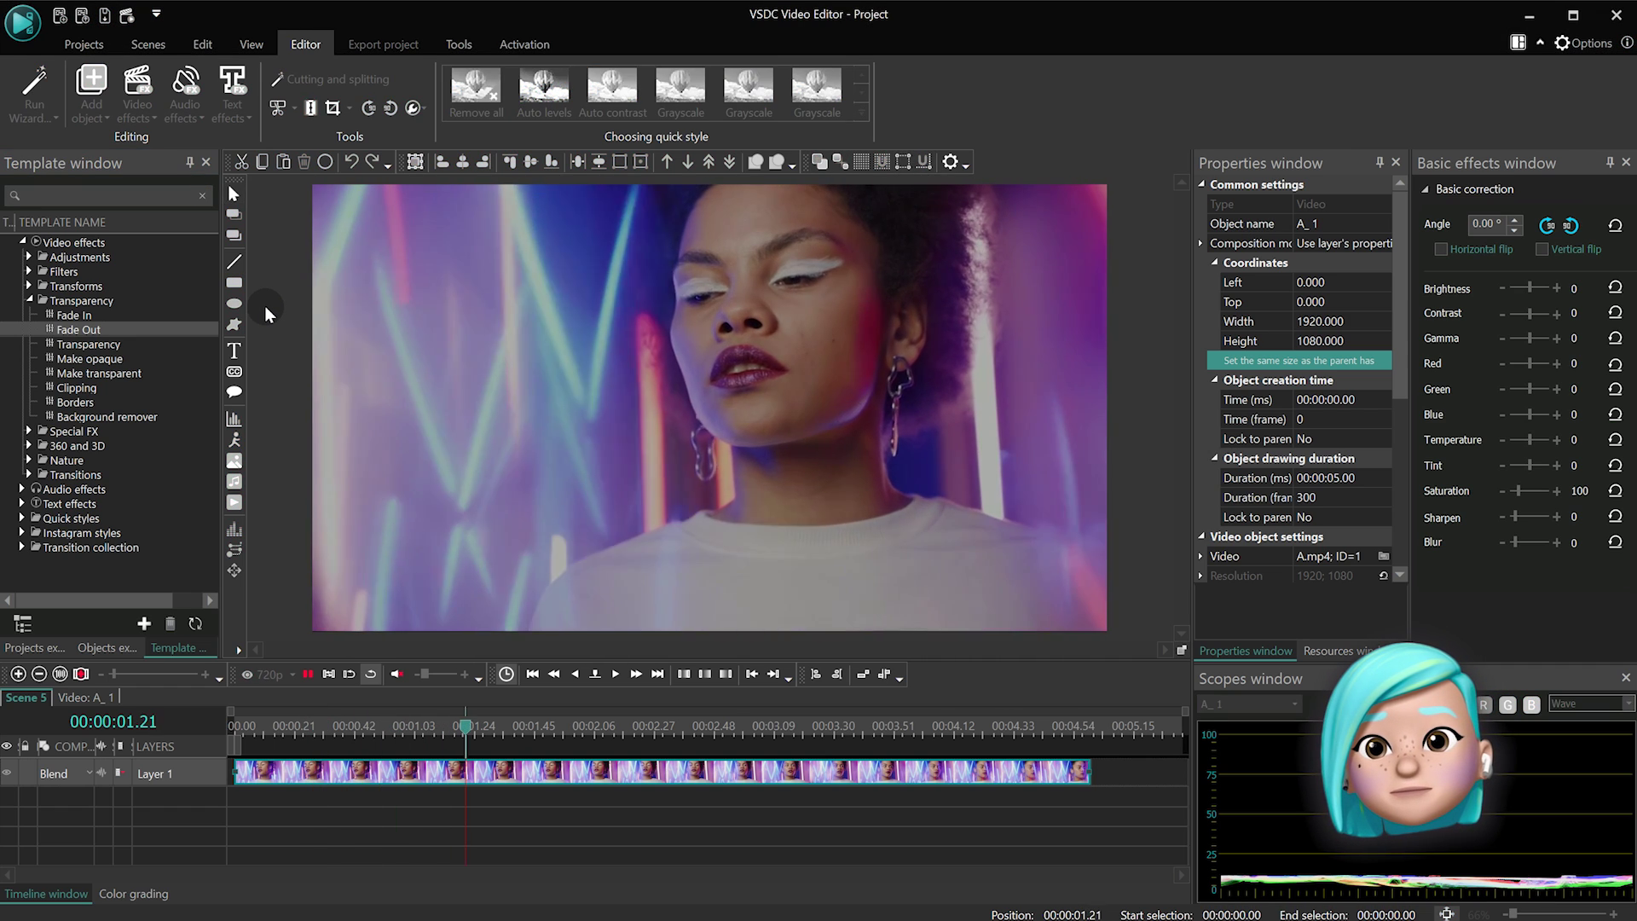
{"action": "key", "text": "space"}
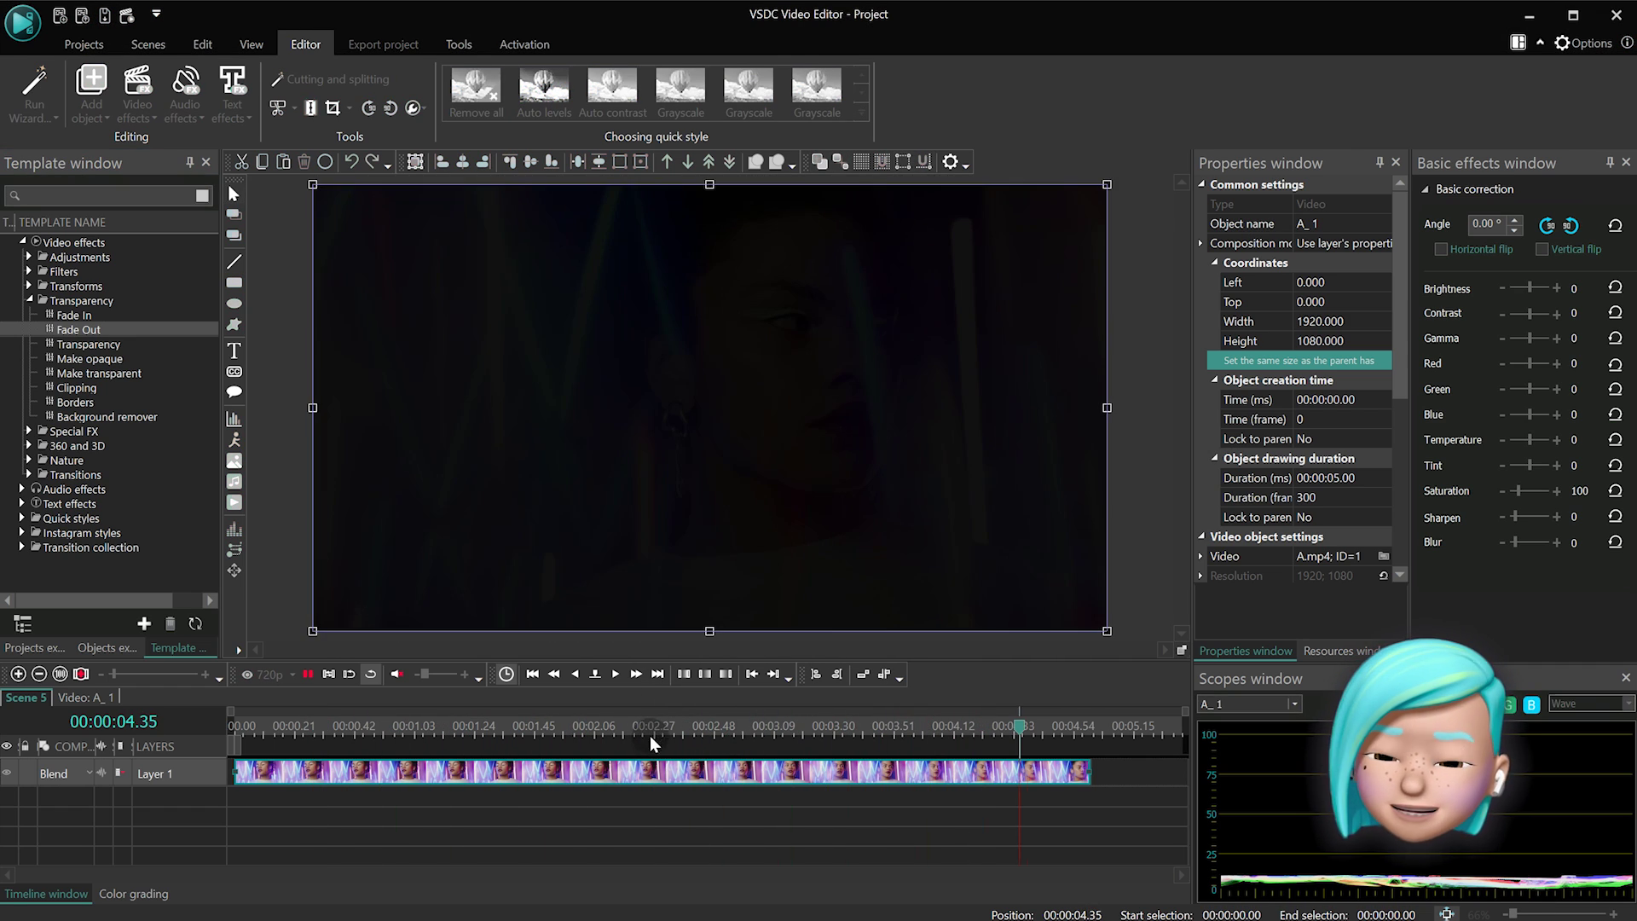
Shorten FadeOut 1 to start at 00:00:03.47, lasting 00:00:01.13, and play it back.
{"action": "double_click", "coordinate": [649, 773]}
{"action": "left_click", "coordinate": [648, 768]}
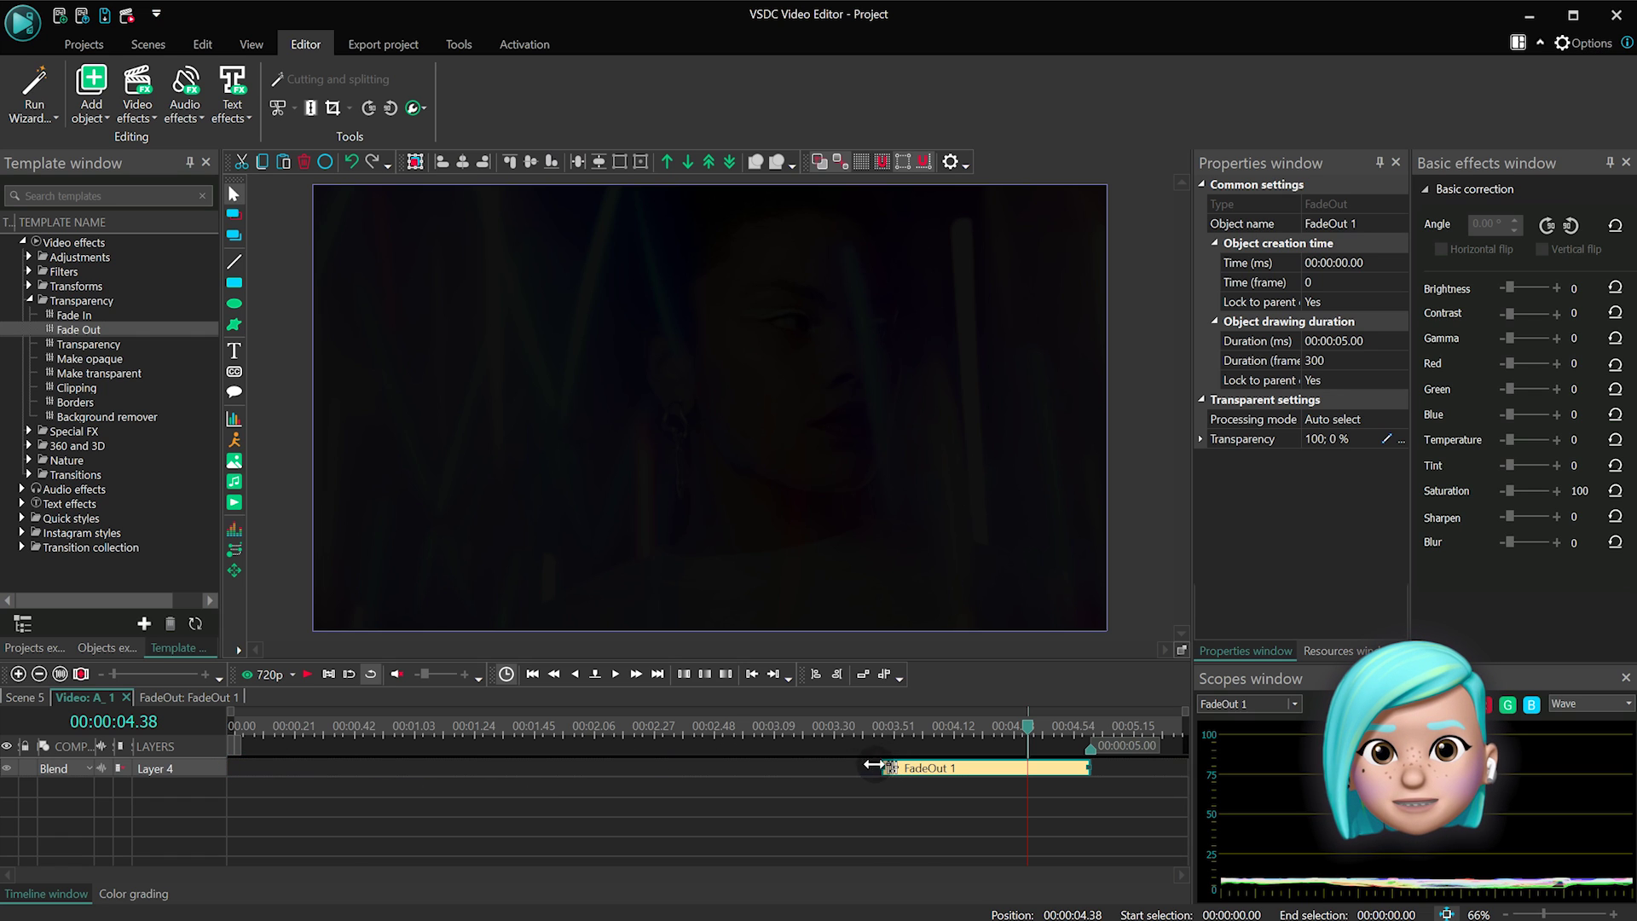
{"action": "left_click_drag", "start_coordinate": [873, 765], "coordinate": [881, 765]}
{"action": "key", "text": "space"}
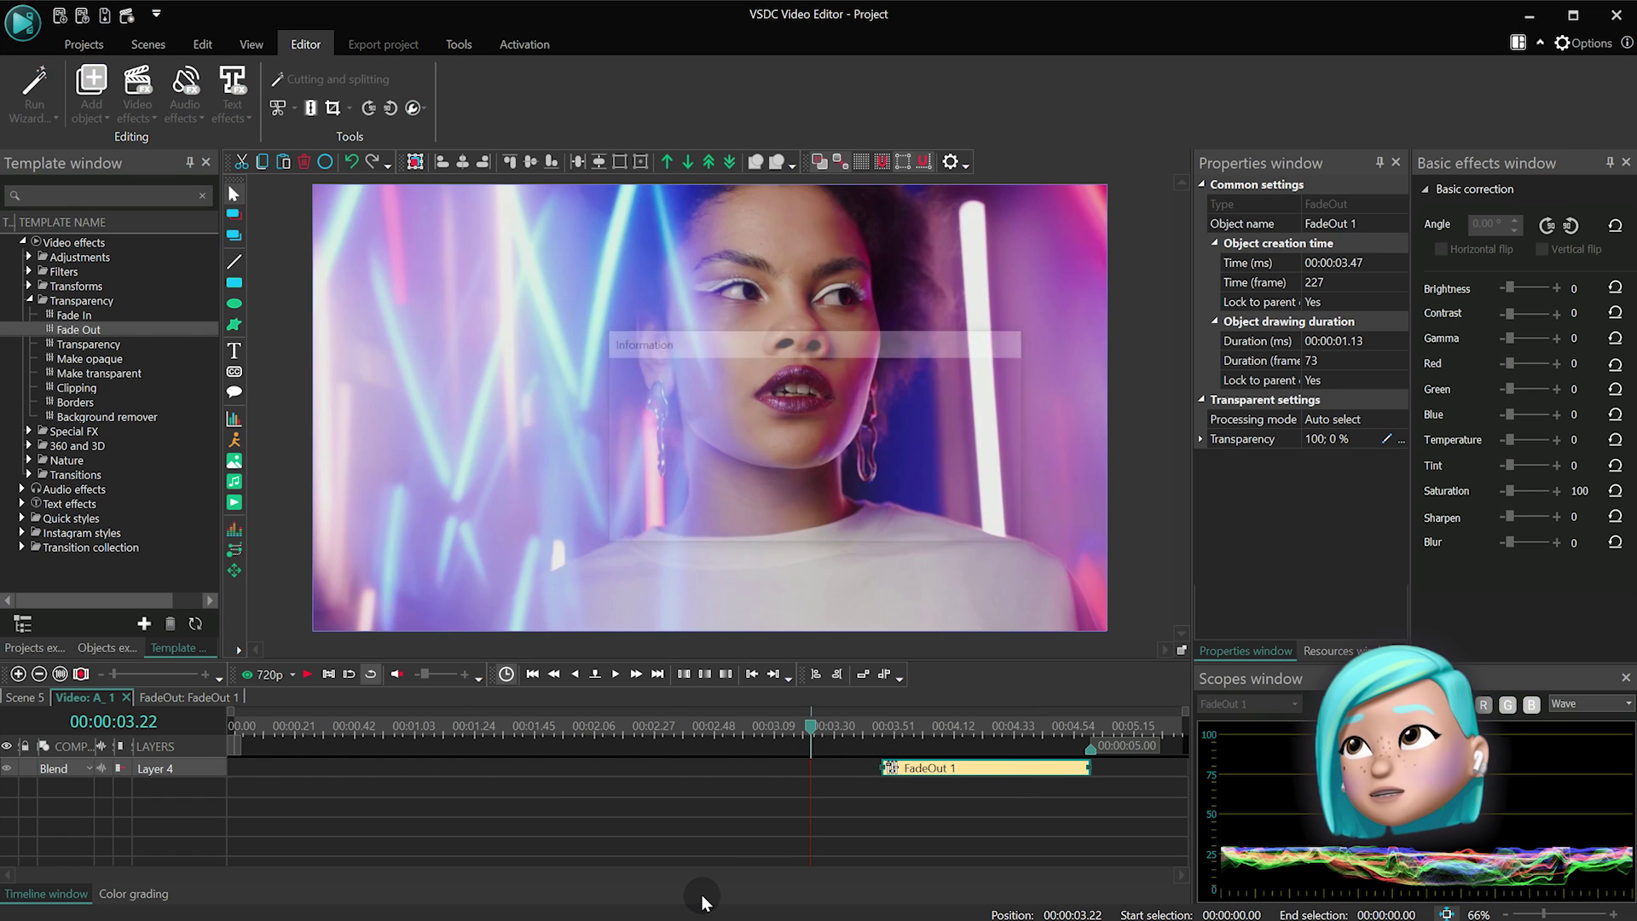